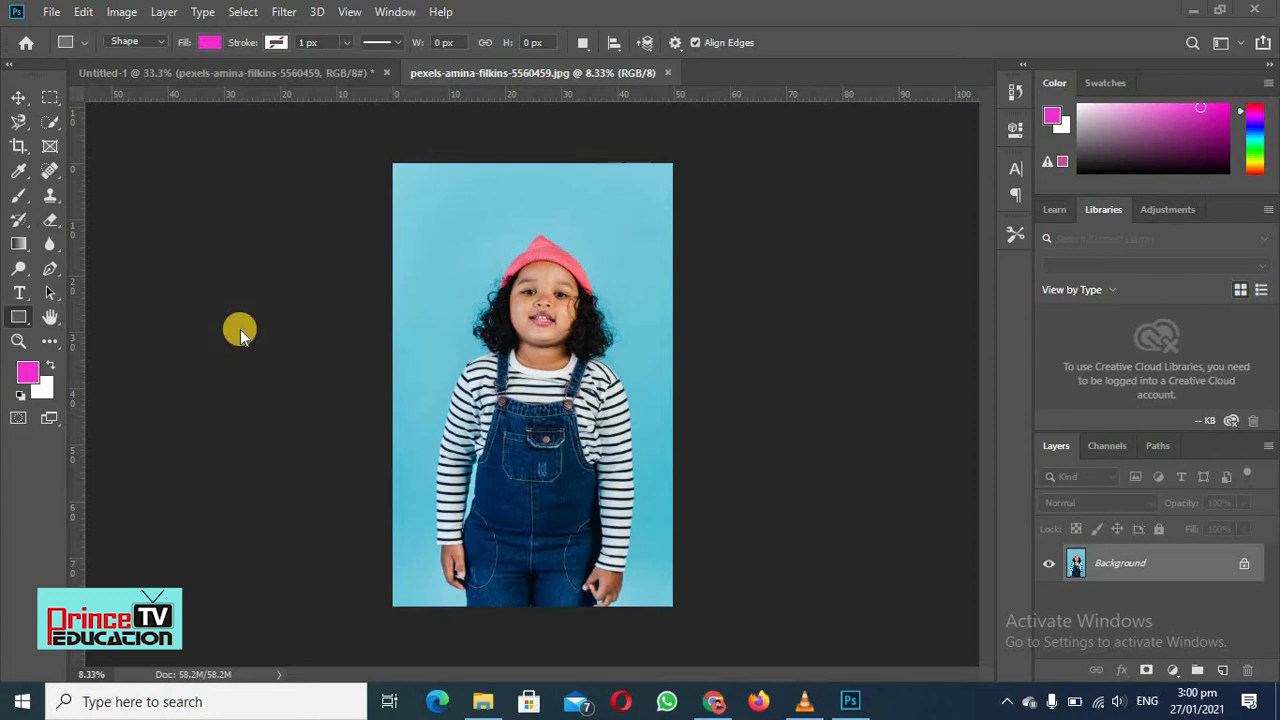
{"action": "left_click", "coordinate": [47, 125]}
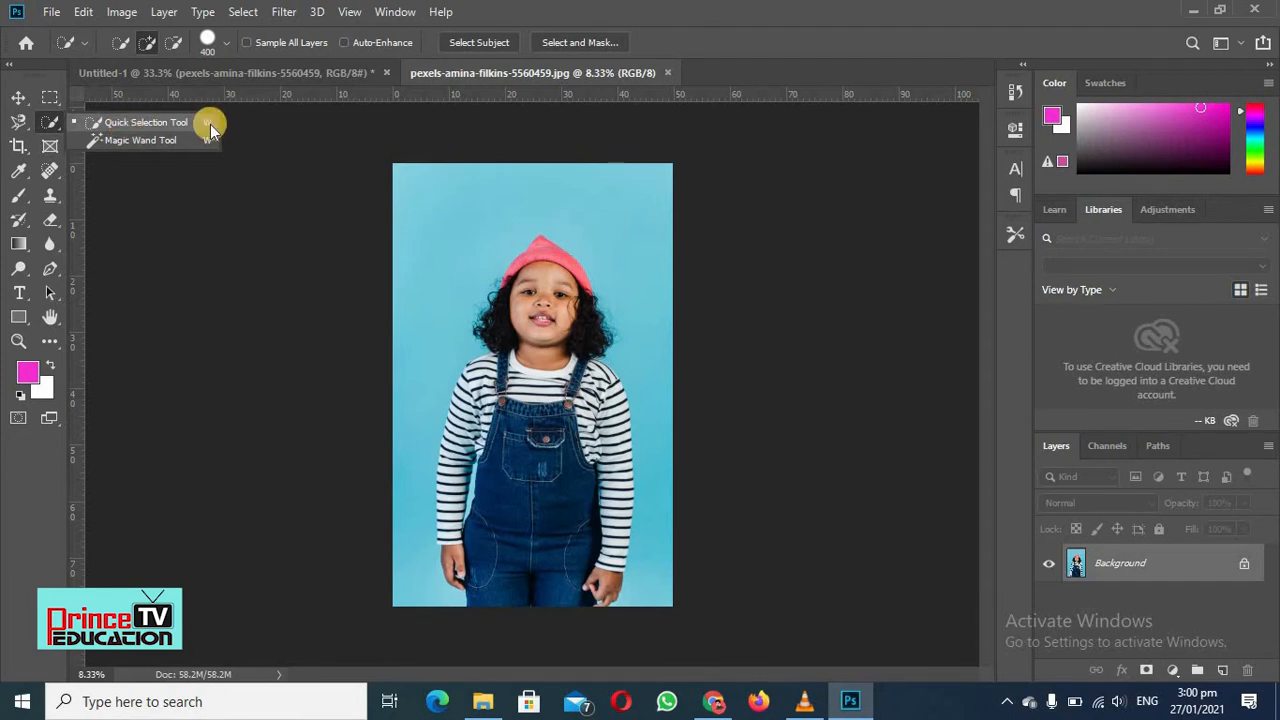
{"action": "left_click", "coordinate": [163, 249]}
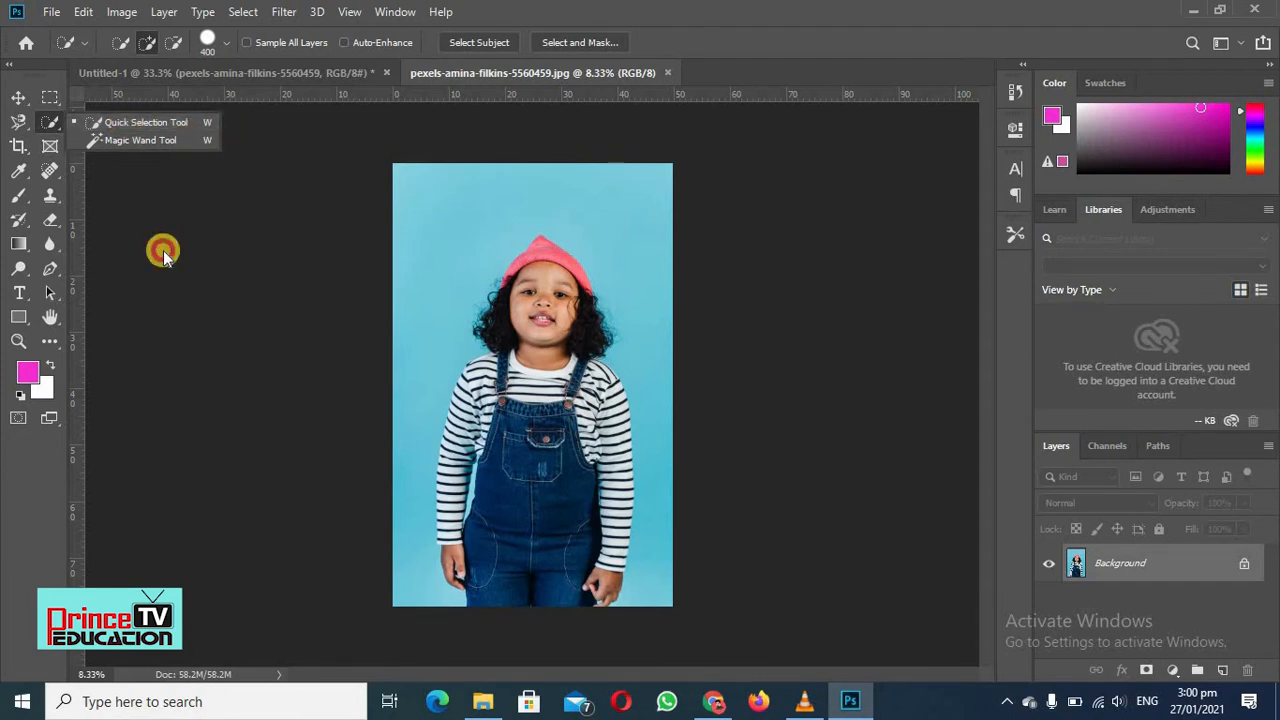
{"action": "left_click", "coordinate": [52, 123]}
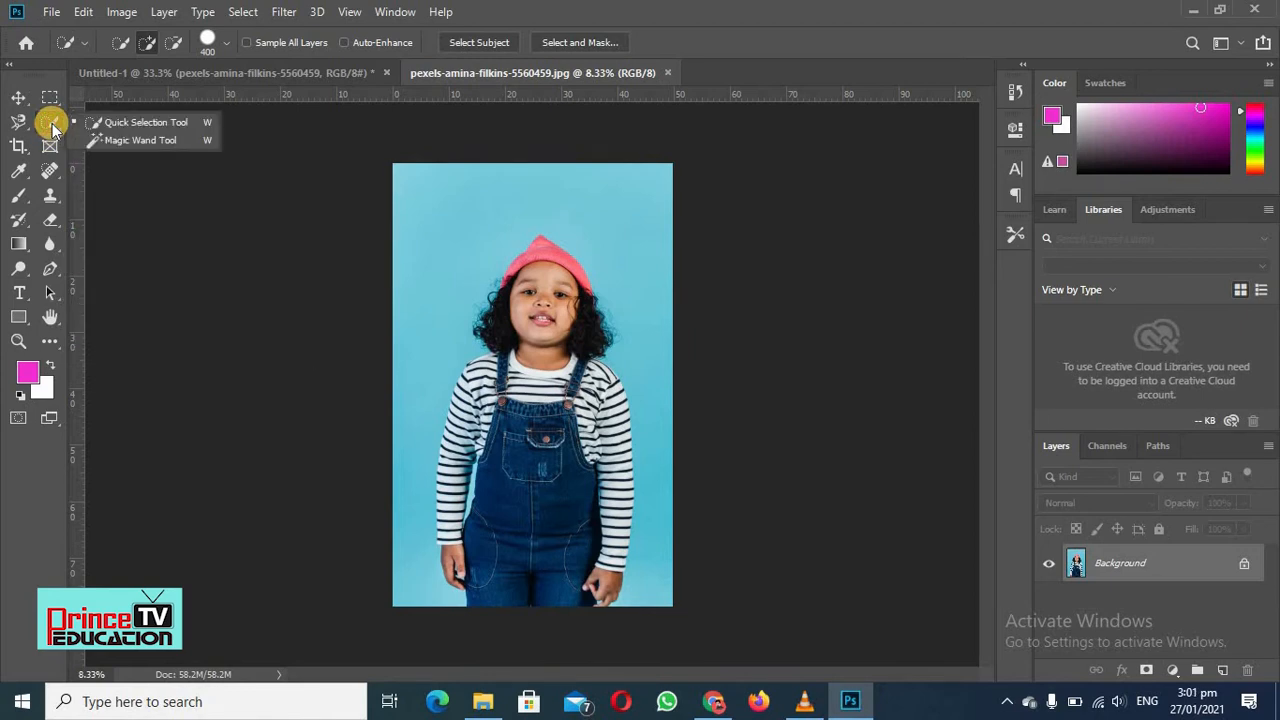
{"action": "left_click", "coordinate": [140, 140]}
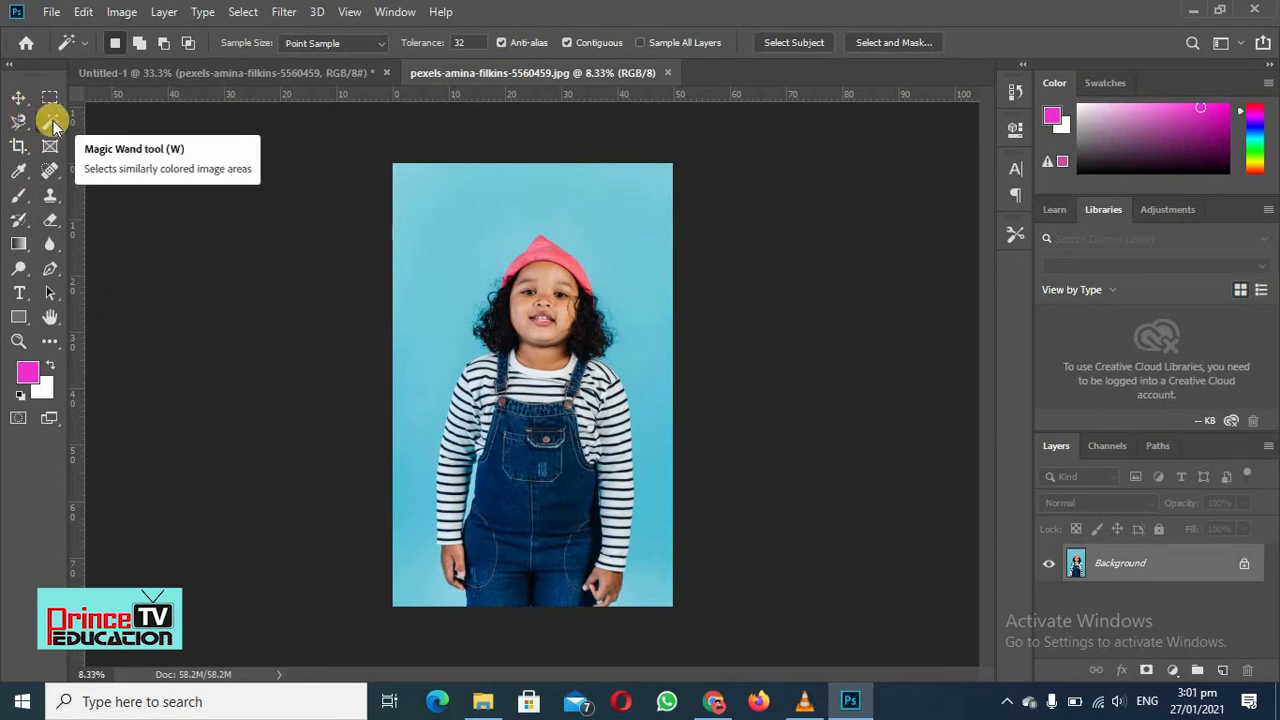
Quick-select the denim leg on the image's left side and the hand beside it, using the Quick Selection tool at brush size 400.
{"action": "left_click_drag", "start_coordinate": [51, 123], "coordinate": [131, 122]}
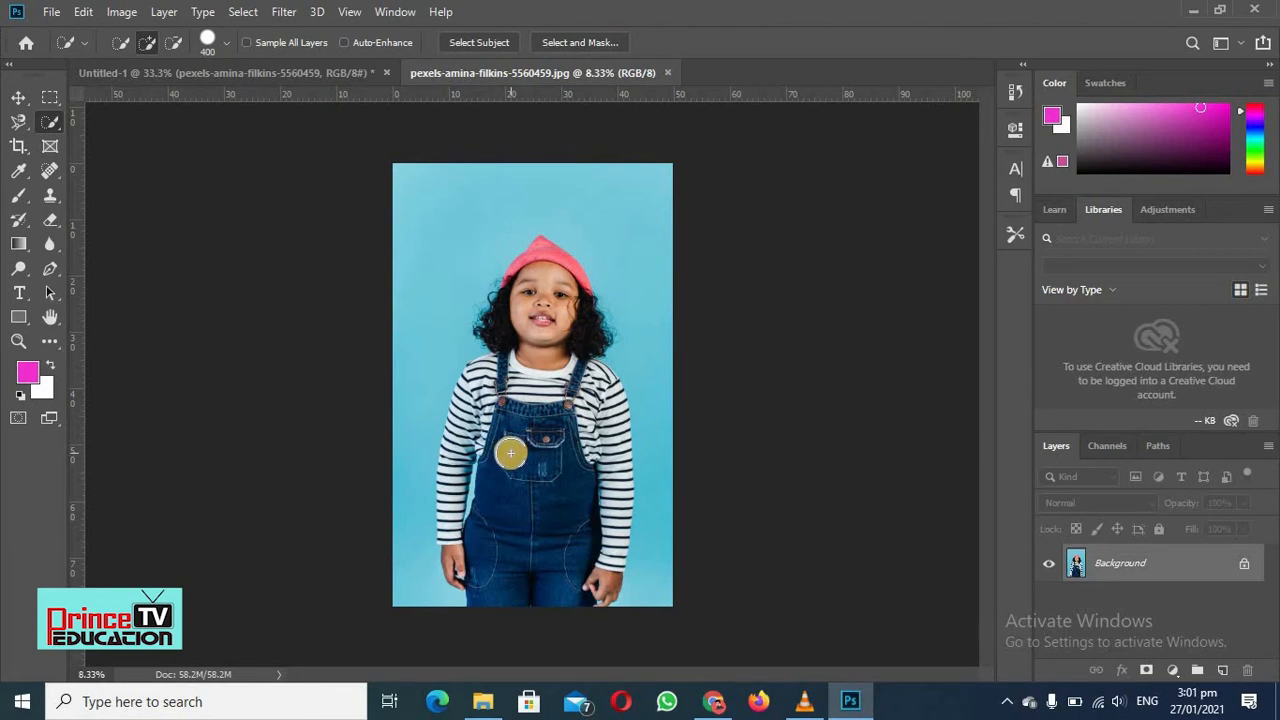
{"action": "key", "text": "z"}
{"action": "left_click", "coordinate": [515, 428]}
{"action": "left_click", "coordinate": [515, 428]}
{"action": "left_click", "coordinate": [515, 428]}
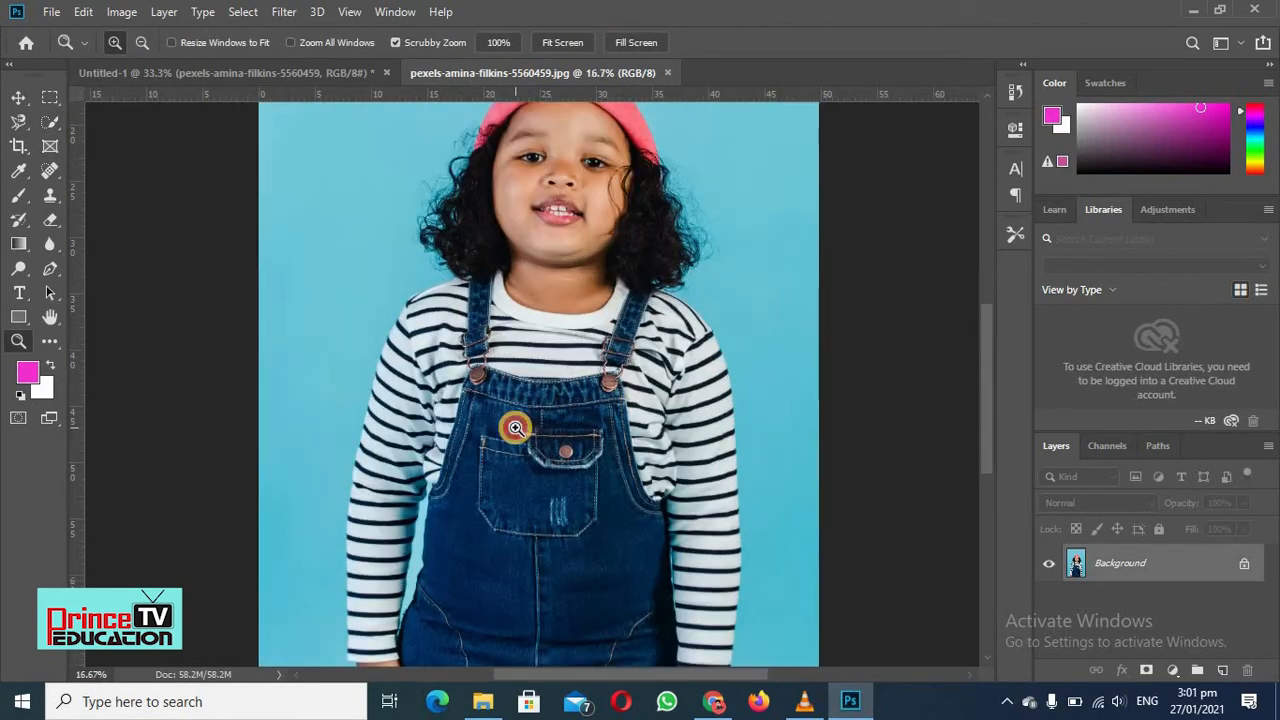
{"action": "key", "text": "w"}
{"action": "scroll", "coordinate": [420, 378], "scroll_direction": "down", "scroll_amount": 5}
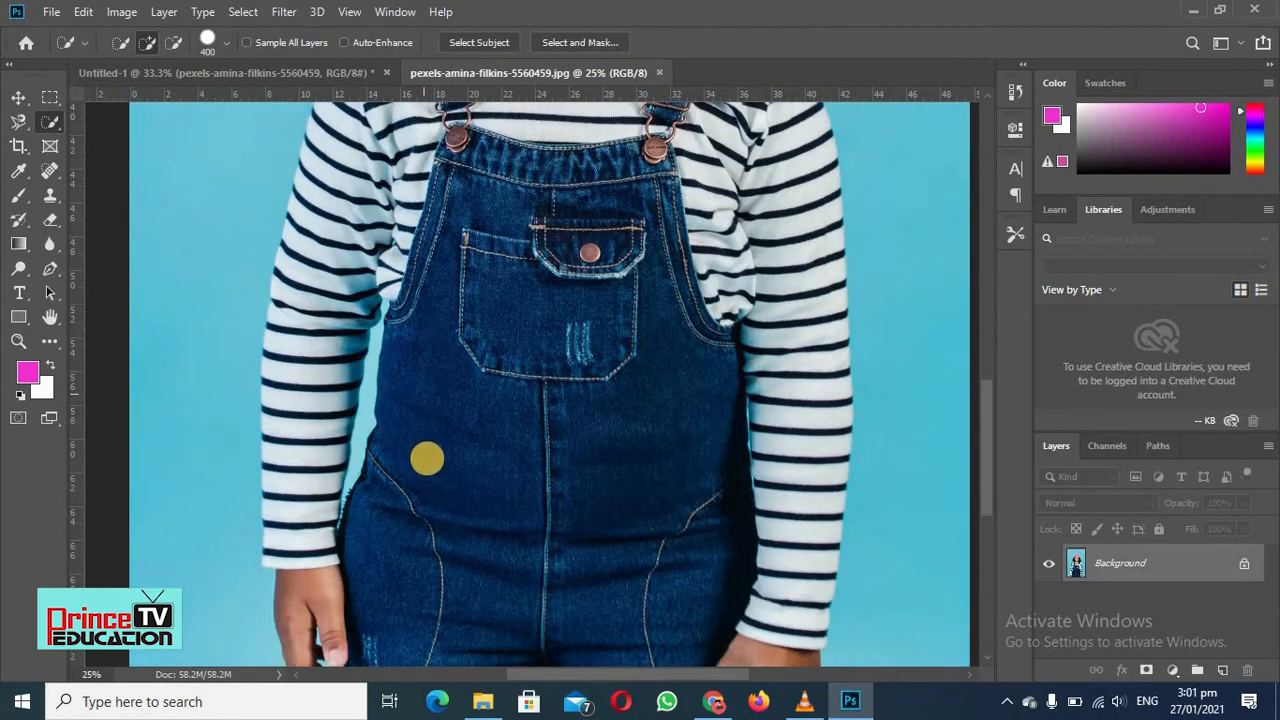
{"action": "scroll", "coordinate": [440, 461], "scroll_direction": "down", "scroll_amount": 2}
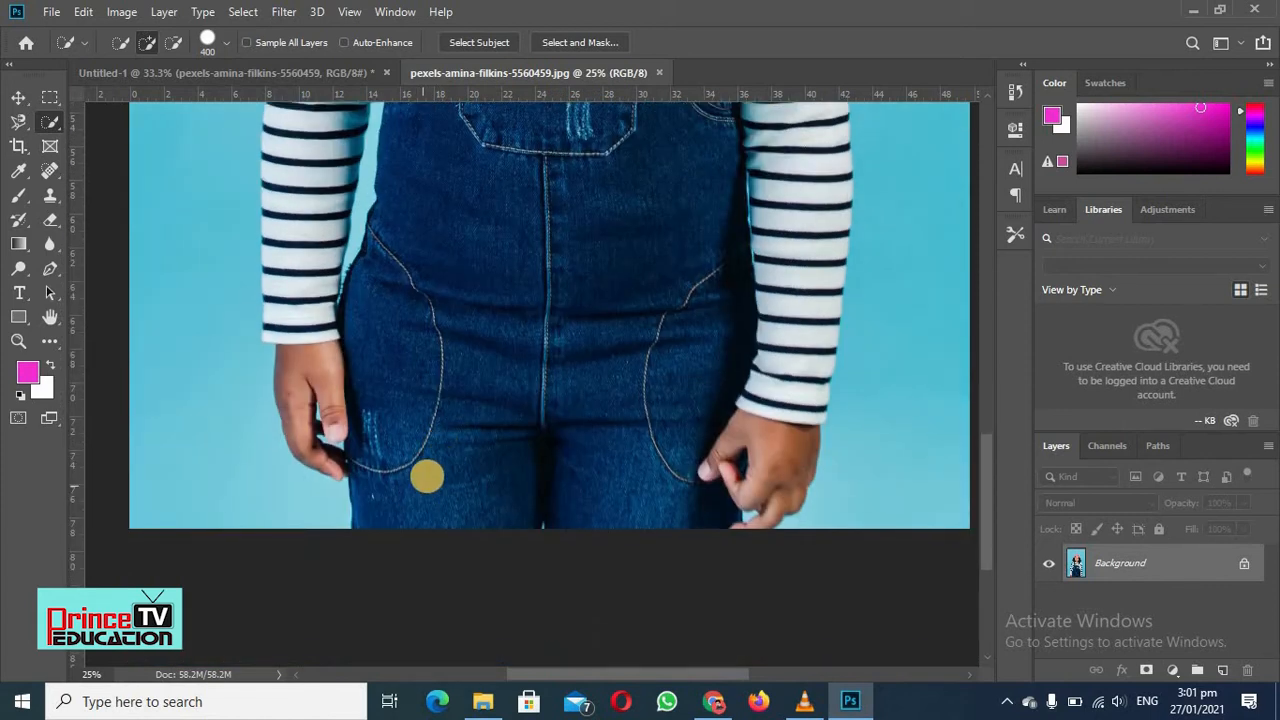
{"action": "left_click_drag", "start_coordinate": [428, 476], "coordinate": [458, 390]}
{"action": "left_click", "coordinate": [415, 389]}
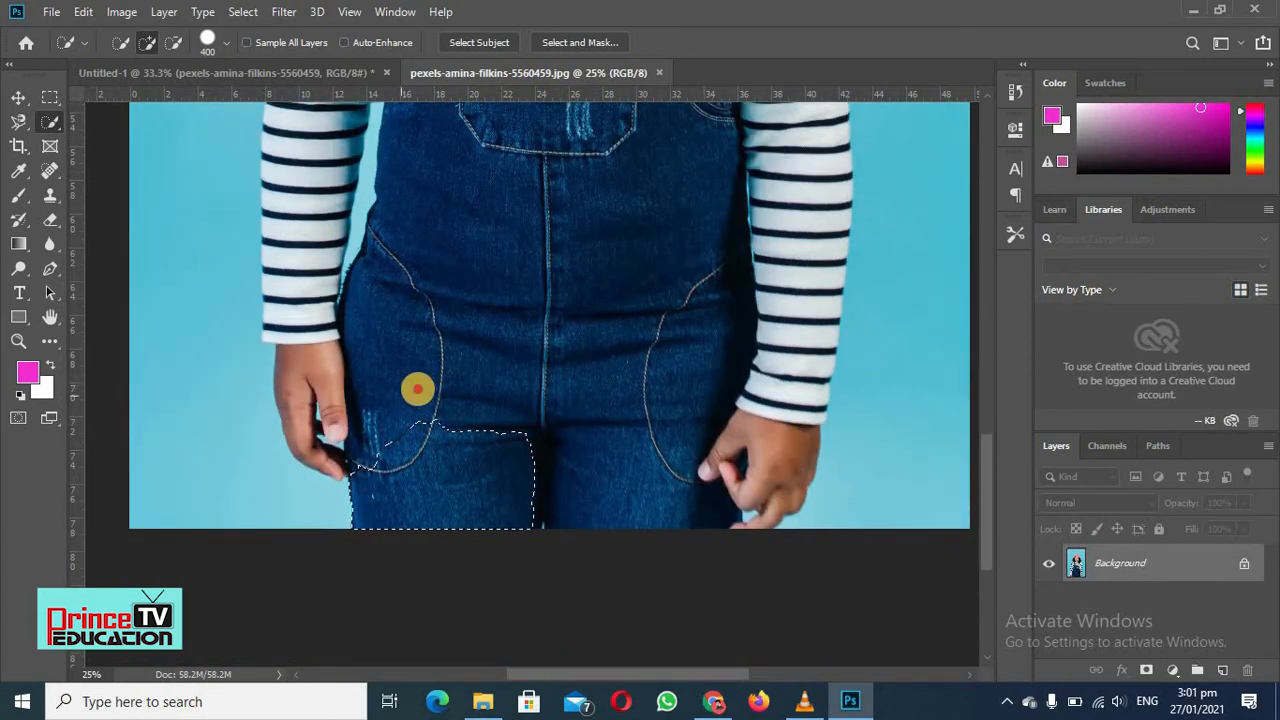
{"action": "left_click", "coordinate": [343, 399]}
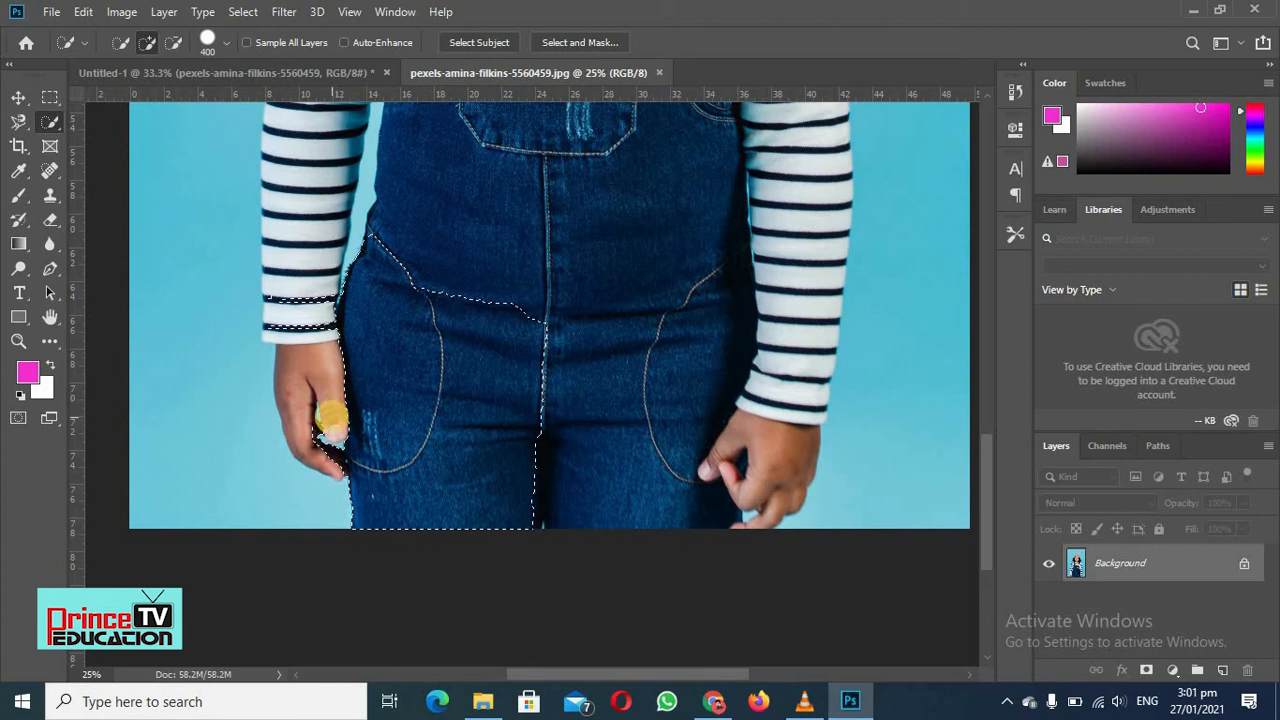
{"action": "left_click", "coordinate": [332, 415]}
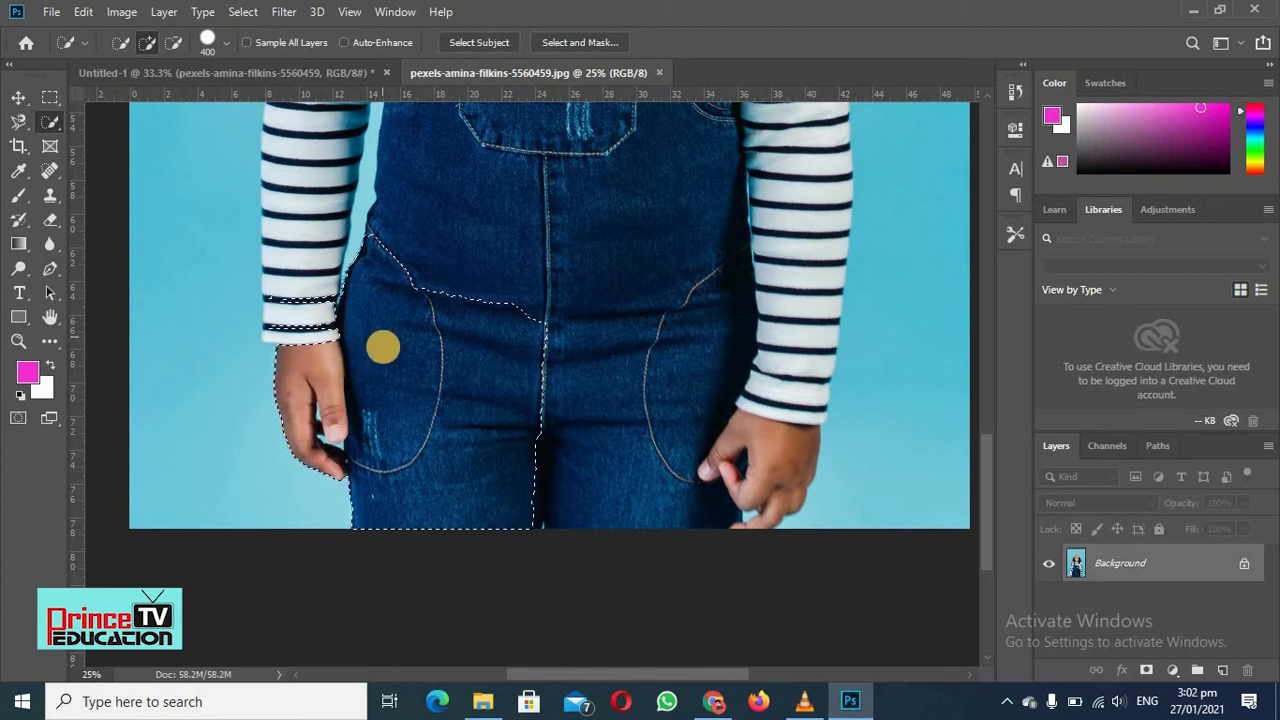
Extend the selection up the striped sleeve on the image's left side to the shoulder and overall strap.
{"action": "scroll", "coordinate": [382, 346], "scroll_direction": "up", "scroll_amount": 1}
{"action": "left_click", "coordinate": [323, 338]}
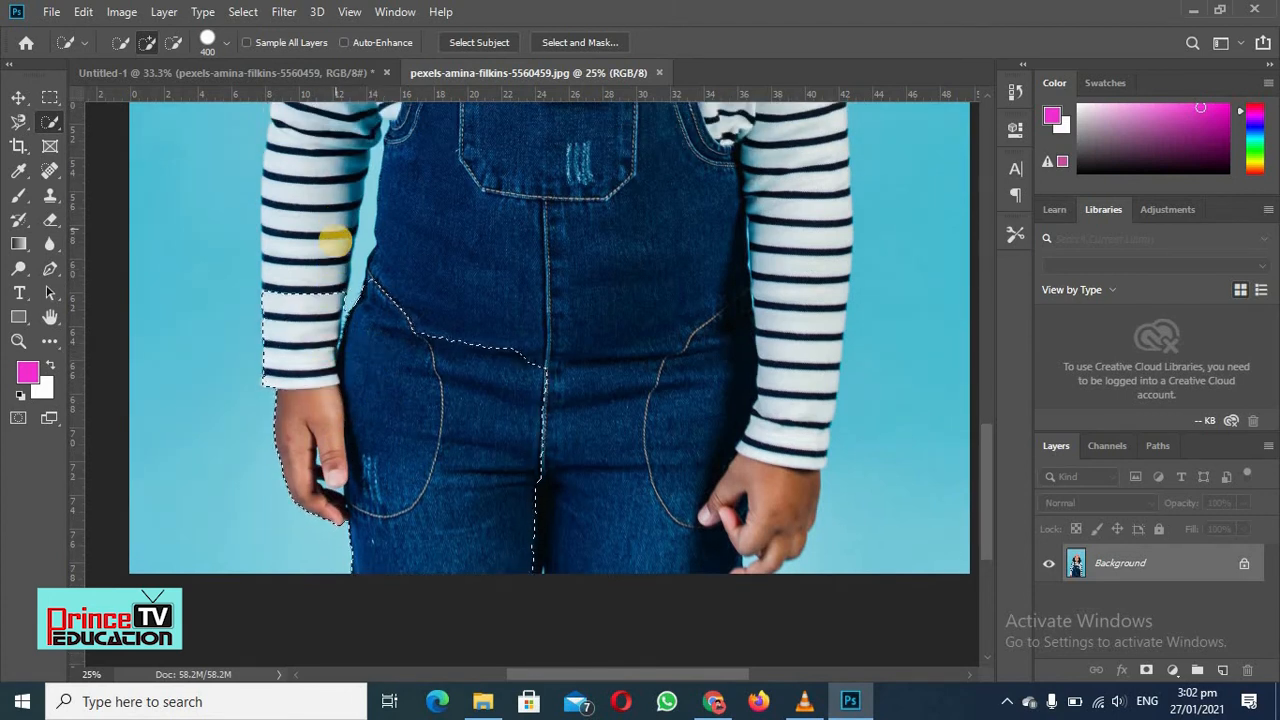
{"action": "scroll", "coordinate": [330, 250], "scroll_direction": "up", "scroll_amount": 2}
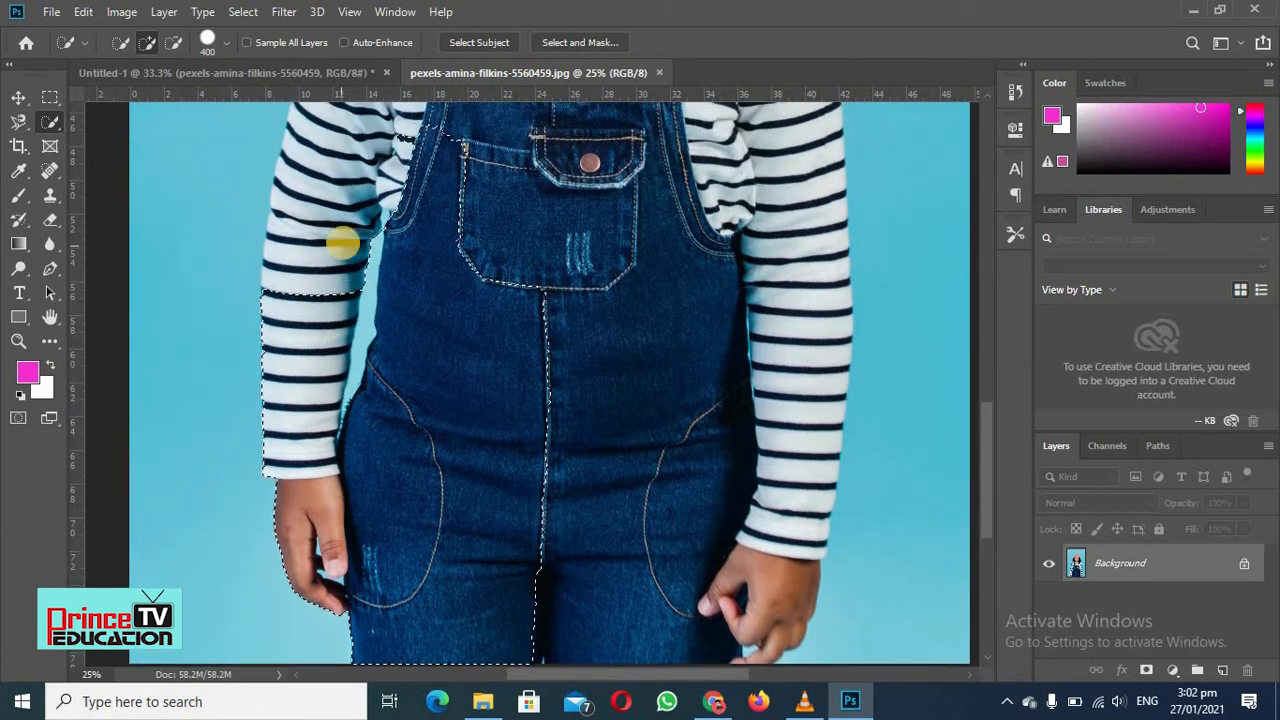
{"action": "left_click", "coordinate": [334, 250]}
{"action": "scroll", "coordinate": [354, 280], "scroll_direction": "up", "scroll_amount": 2}
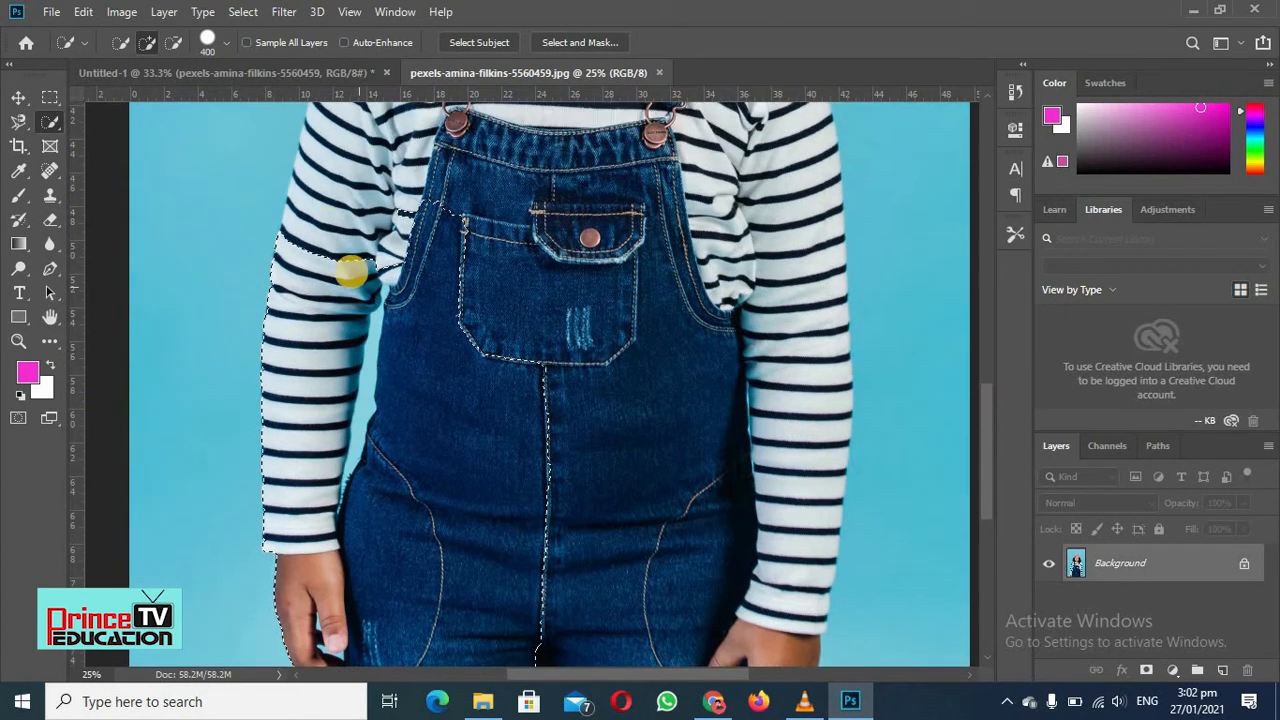
{"action": "scroll", "coordinate": [375, 250], "scroll_direction": "up", "scroll_amount": 2}
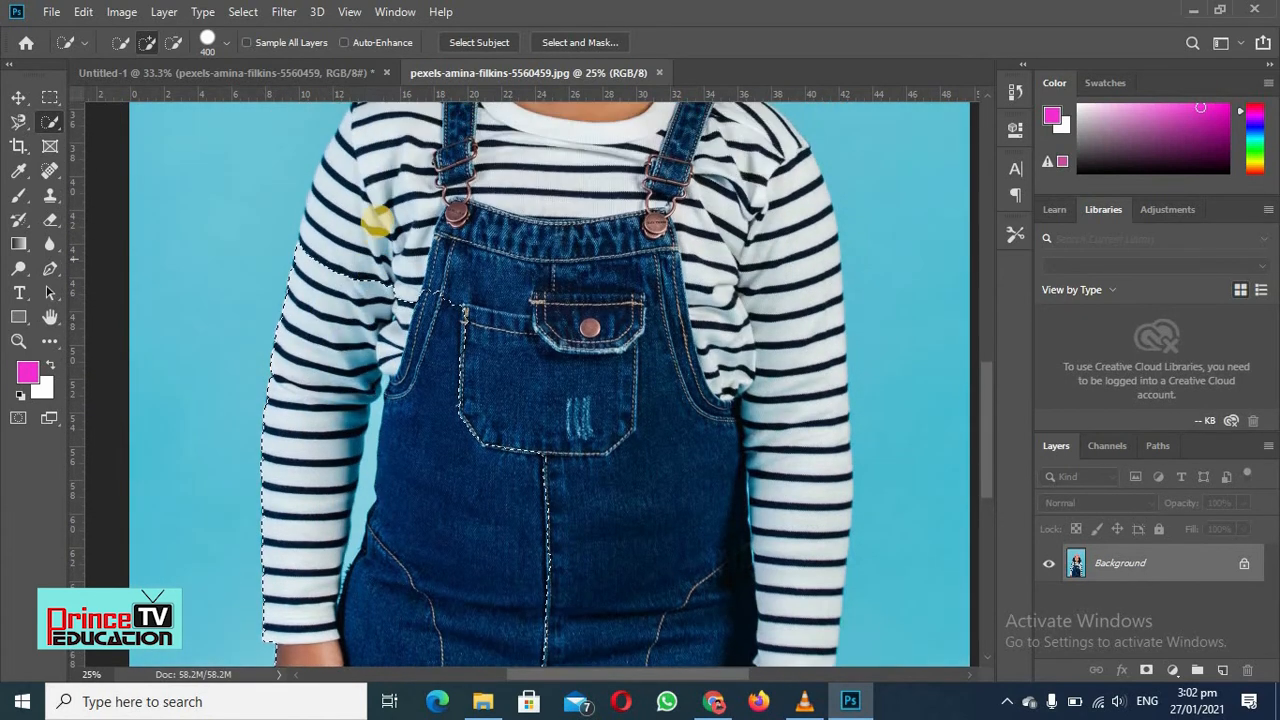
{"action": "left_click", "coordinate": [377, 228]}
{"action": "scroll", "coordinate": [386, 214], "scroll_direction": "up", "scroll_amount": 2}
{"action": "left_click", "coordinate": [406, 237]}
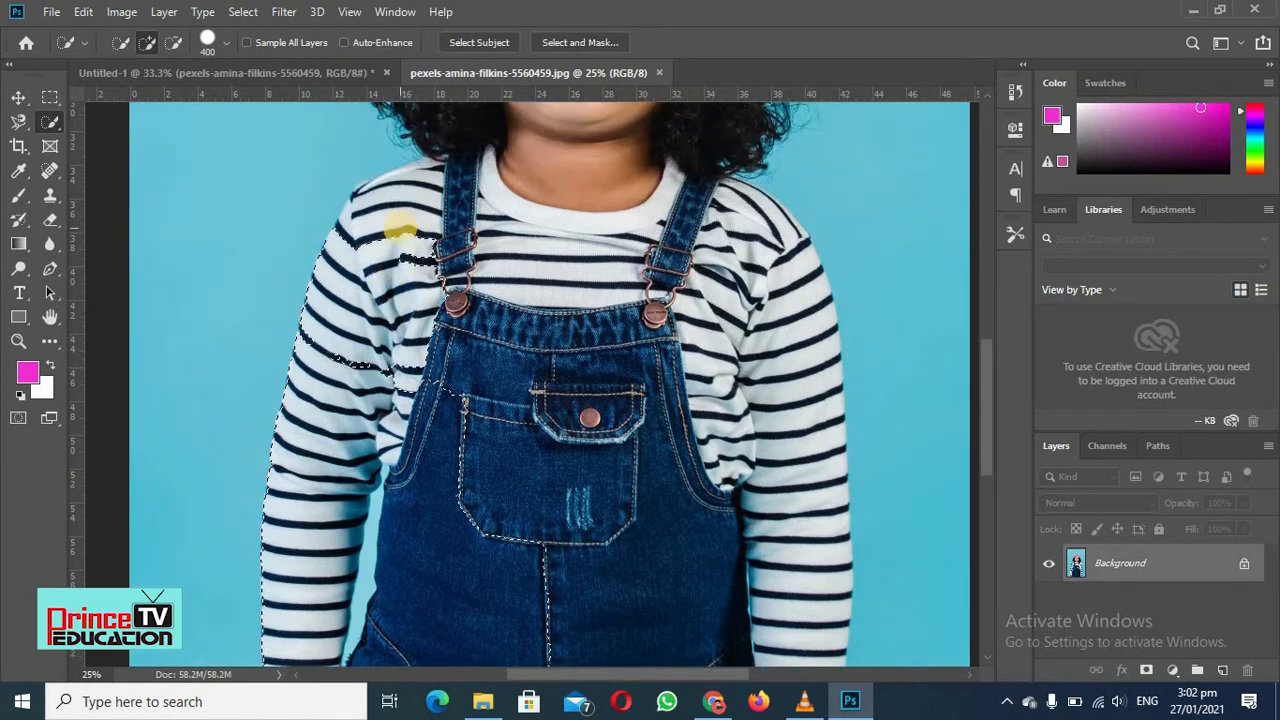
{"action": "scroll", "coordinate": [420, 250], "scroll_direction": "up", "scroll_amount": 2}
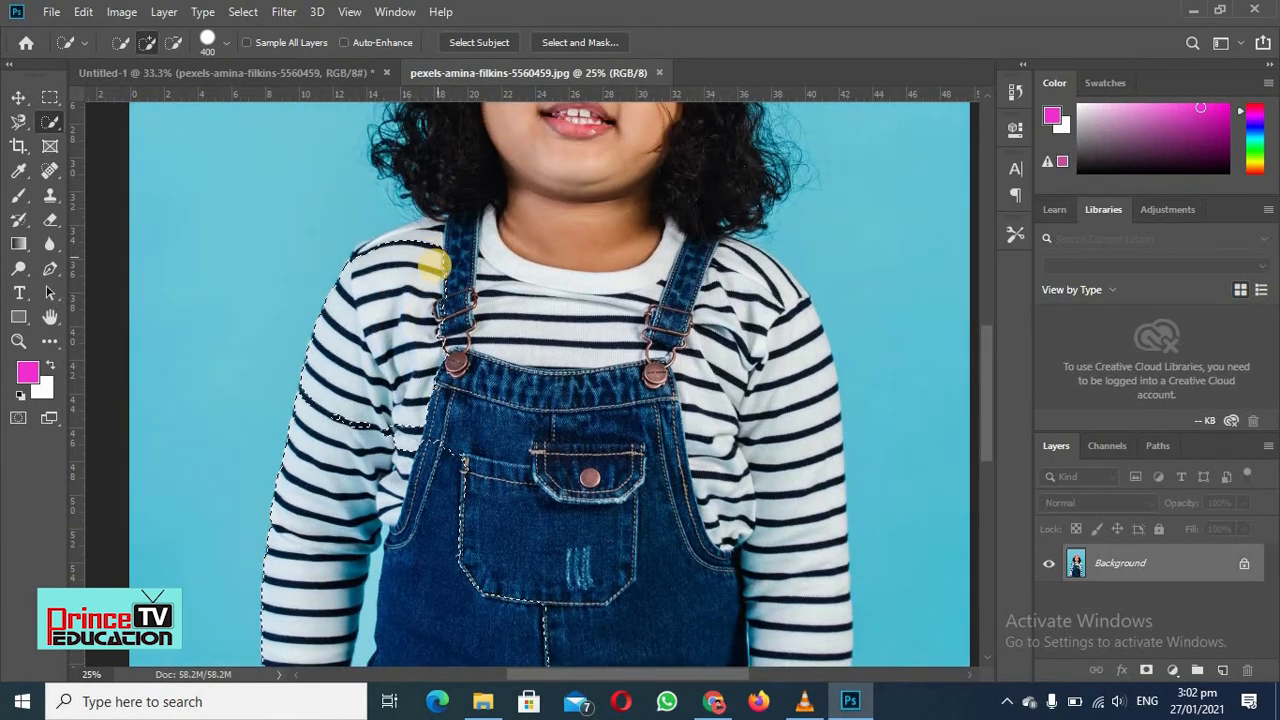
{"action": "left_click", "coordinate": [432, 268]}
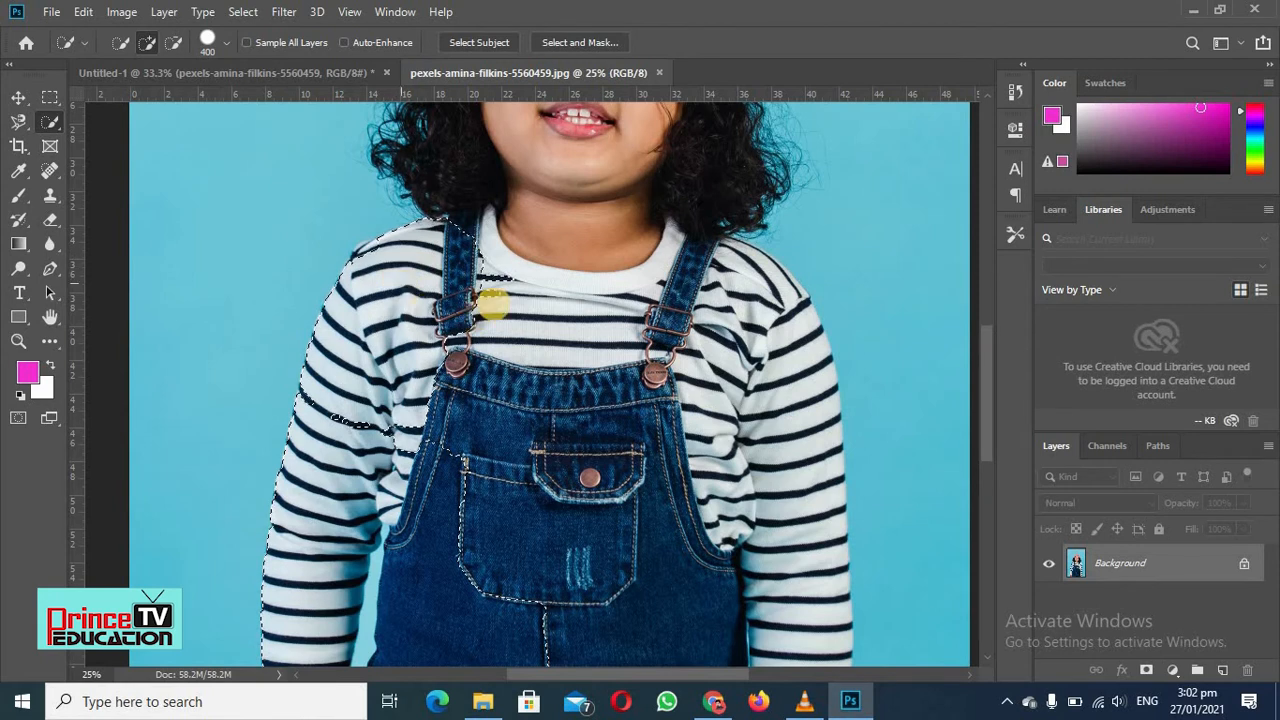
Add the girl's neck, curly hair, face and pink hat to the selection.
{"action": "scroll", "coordinate": [533, 309], "scroll_direction": "up", "scroll_amount": 1}
{"action": "scroll", "coordinate": [521, 303], "scroll_direction": "up", "scroll_amount": 2}
{"action": "left_click", "coordinate": [511, 292]}
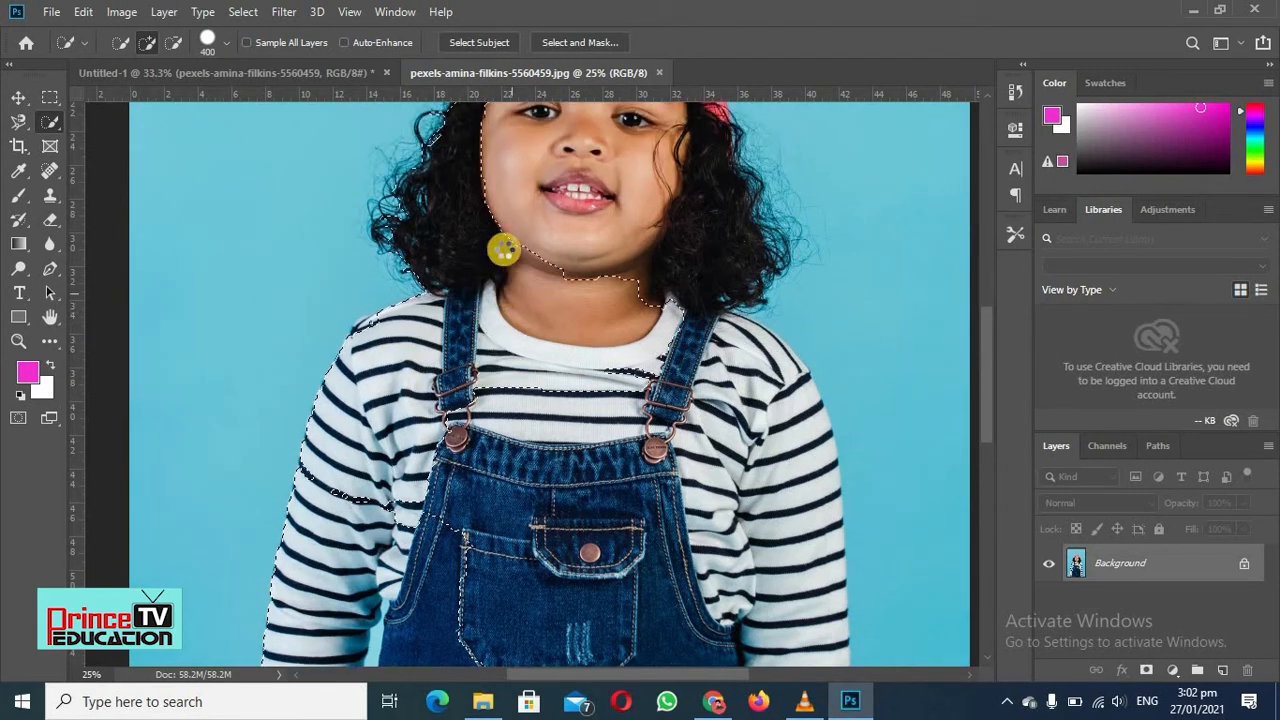
{"action": "left_click", "coordinate": [503, 251]}
{"action": "scroll", "coordinate": [455, 289], "scroll_direction": "up", "scroll_amount": 3}
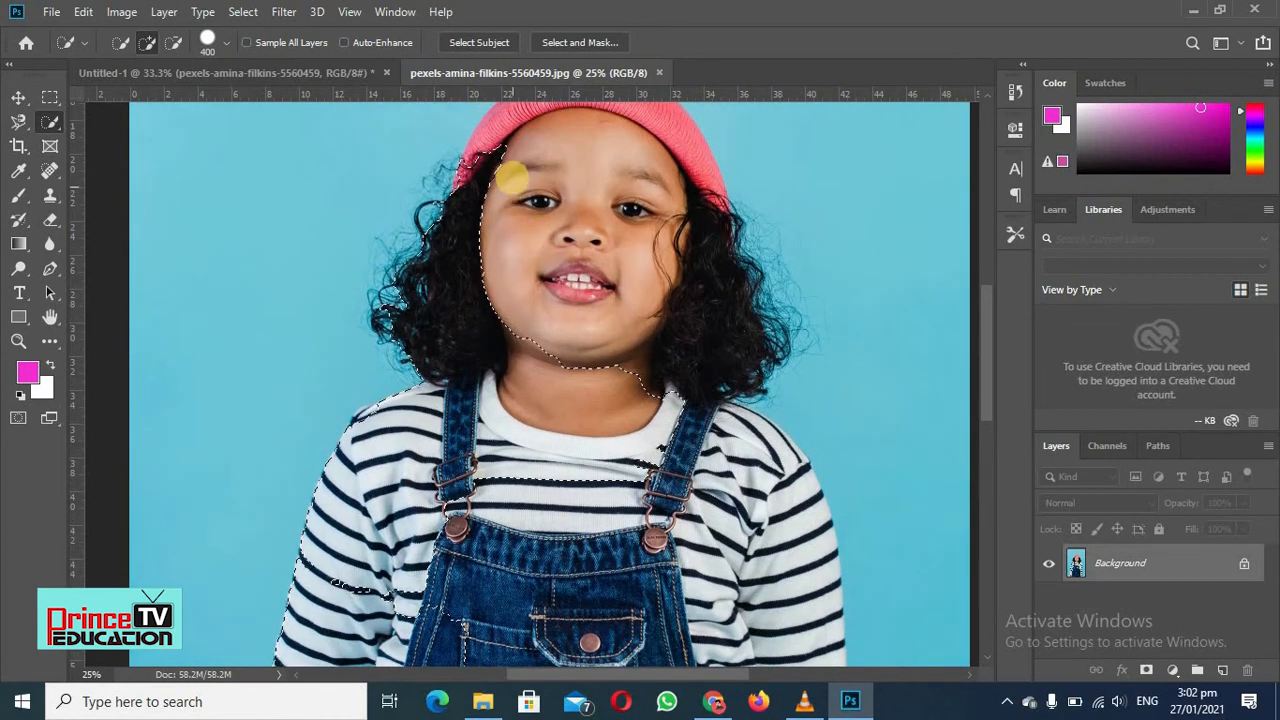
{"action": "left_click", "coordinate": [511, 175]}
{"action": "scroll", "coordinate": [550, 203], "scroll_direction": "up", "scroll_amount": 3}
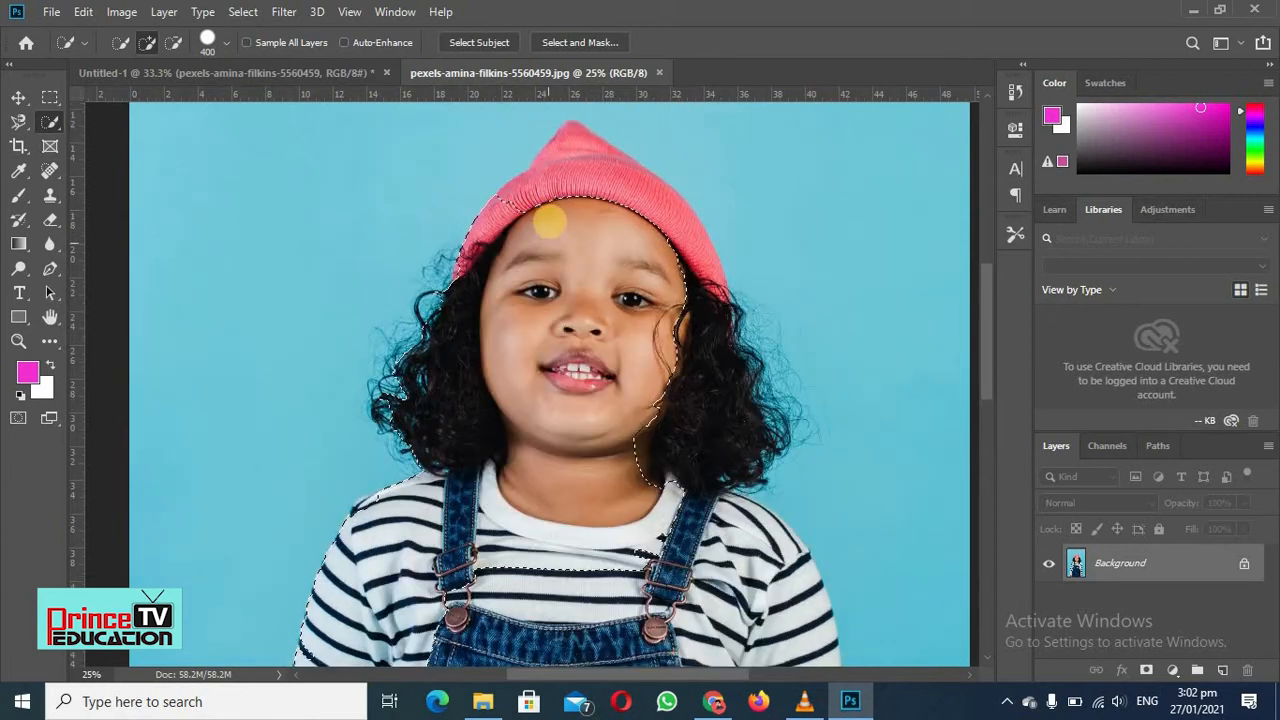
{"action": "left_click", "coordinate": [573, 204]}
Add the shoulder on the image's right side, the striped chest and the top of the denim bib to the selection.
{"action": "scroll", "coordinate": [588, 370], "scroll_direction": "down", "scroll_amount": 3}
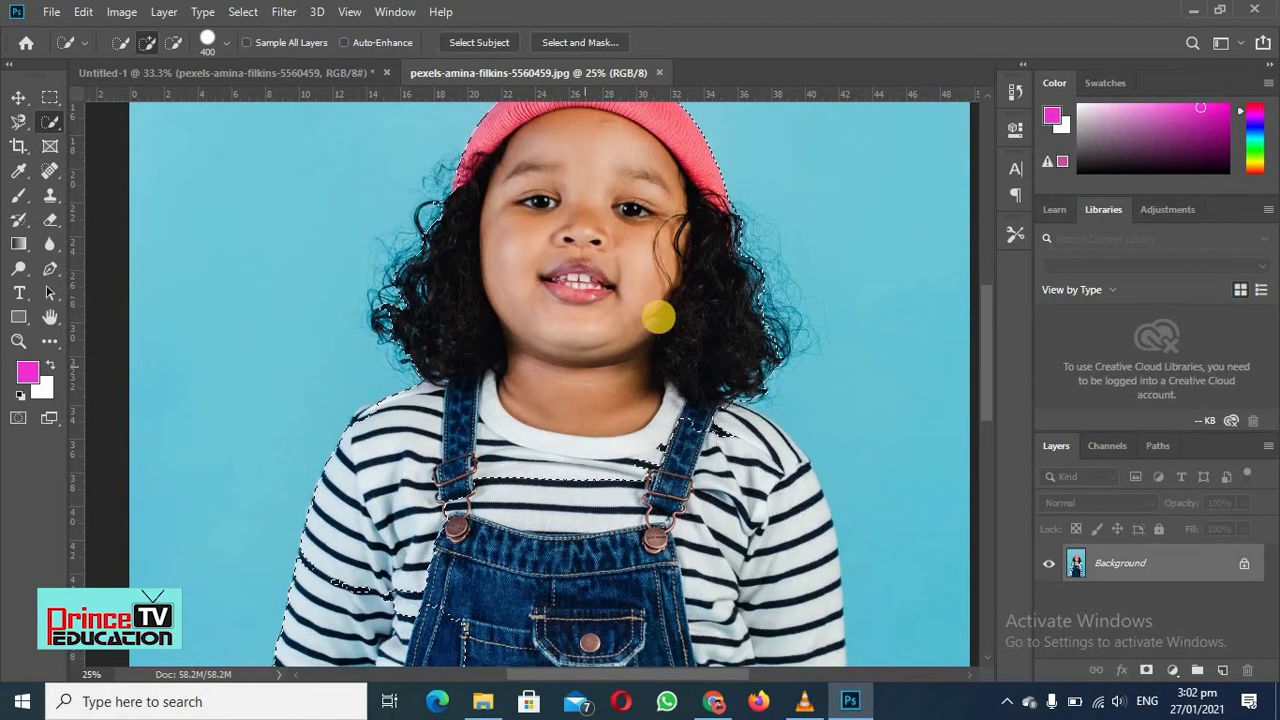
{"action": "scroll", "coordinate": [654, 343], "scroll_direction": "down", "scroll_amount": 3}
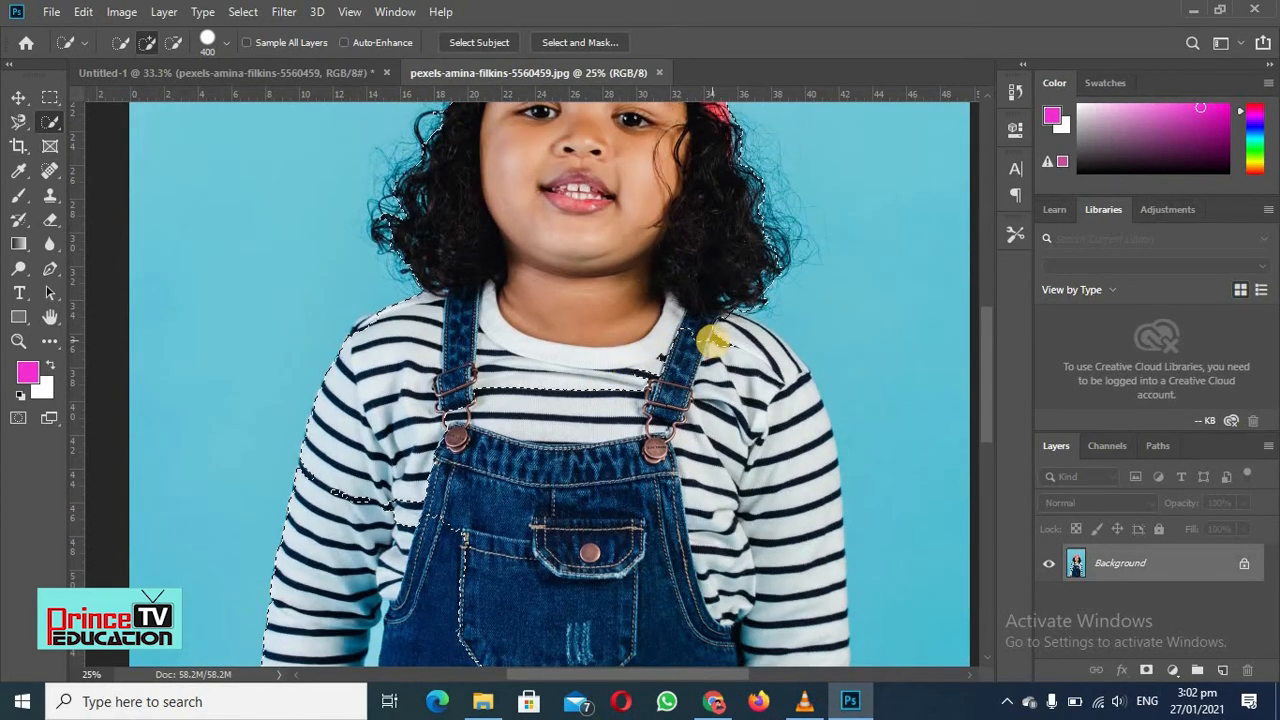
{"action": "left_click", "coordinate": [707, 345]}
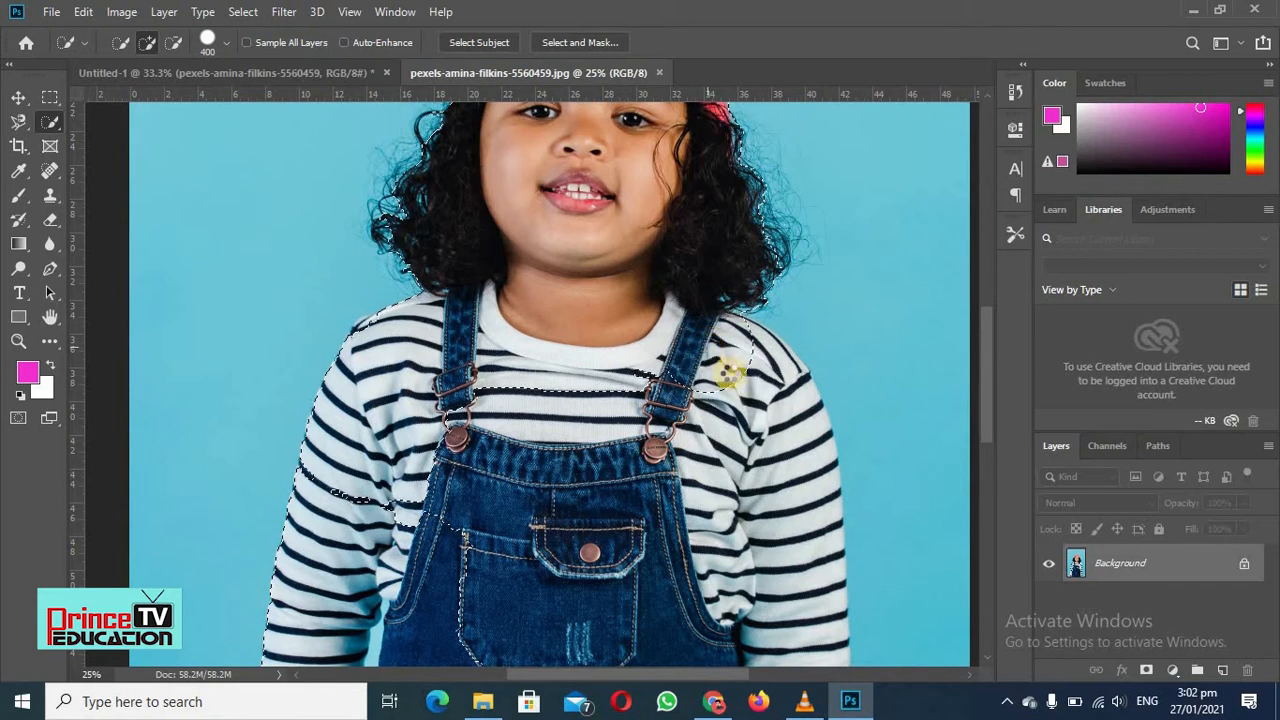
{"action": "left_click", "coordinate": [622, 401]}
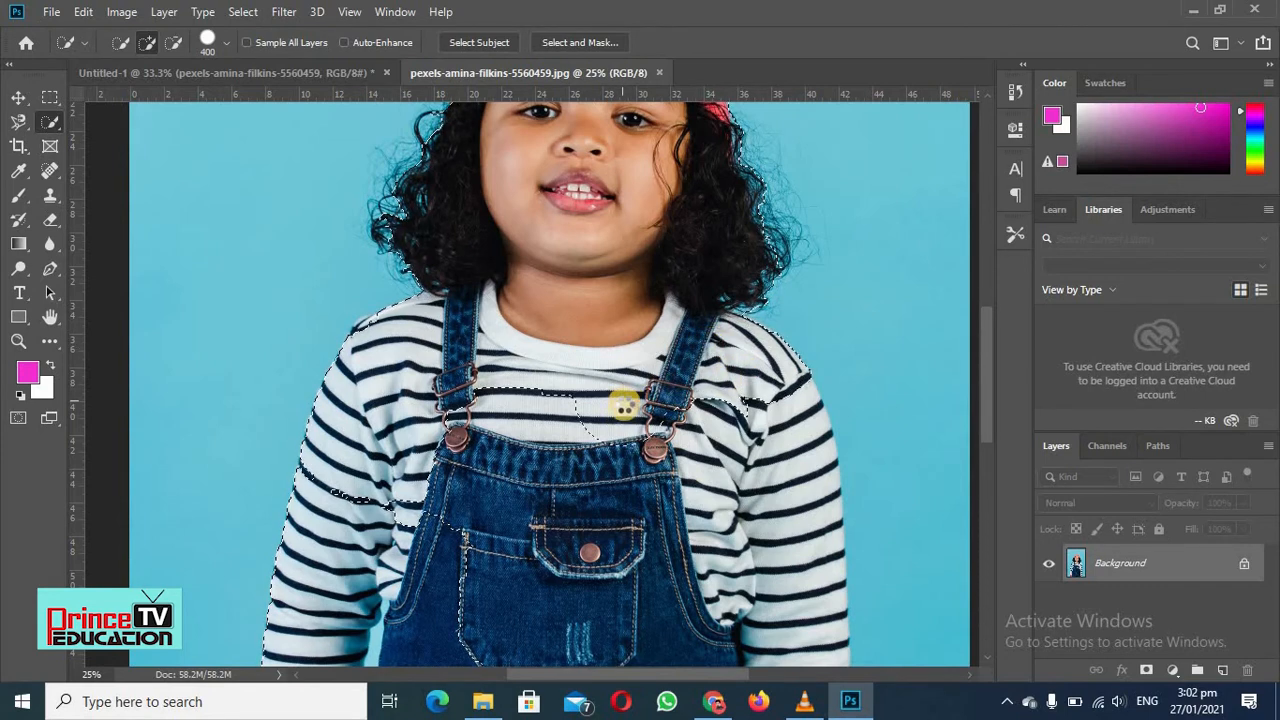
{"action": "mouse_move", "coordinate": [514, 414]}
{"action": "left_mouse_down"}
{"action": "mouse_move", "coordinate": [473, 444]}
{"action": "mouse_move", "coordinate": [571, 457]}
{"action": "left_mouse_up"}
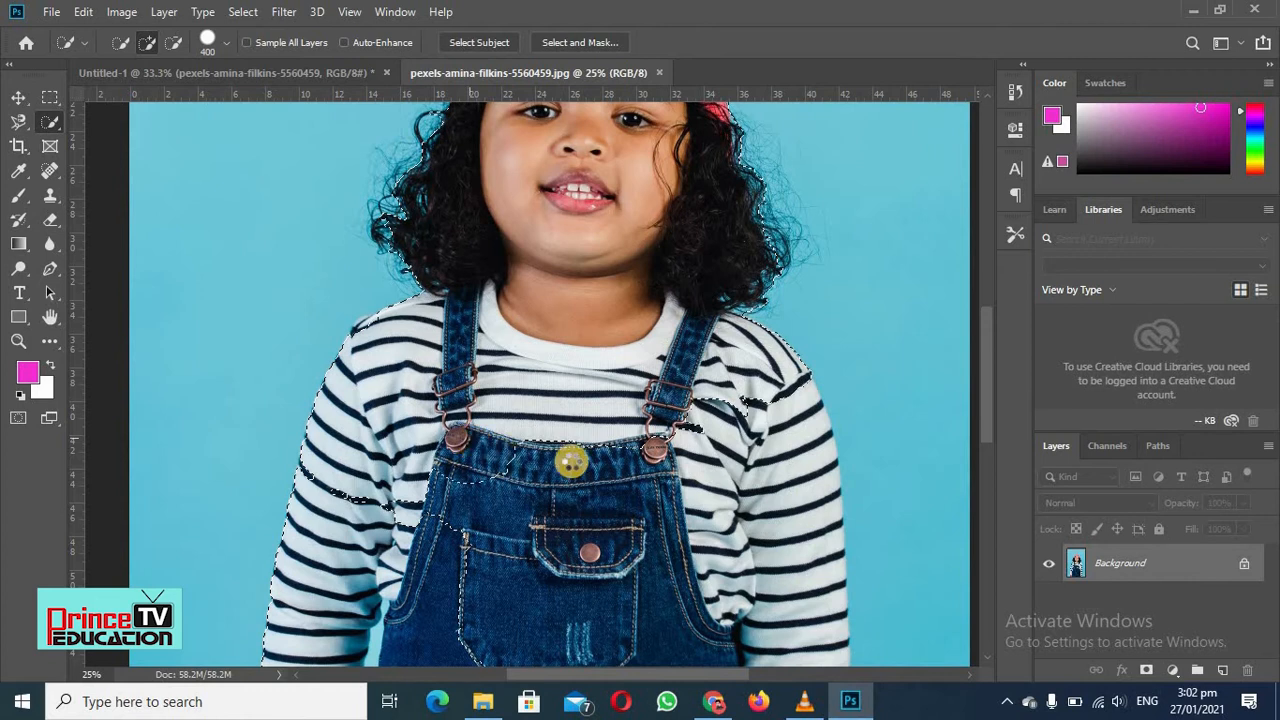
{"action": "left_click", "coordinate": [599, 474]}
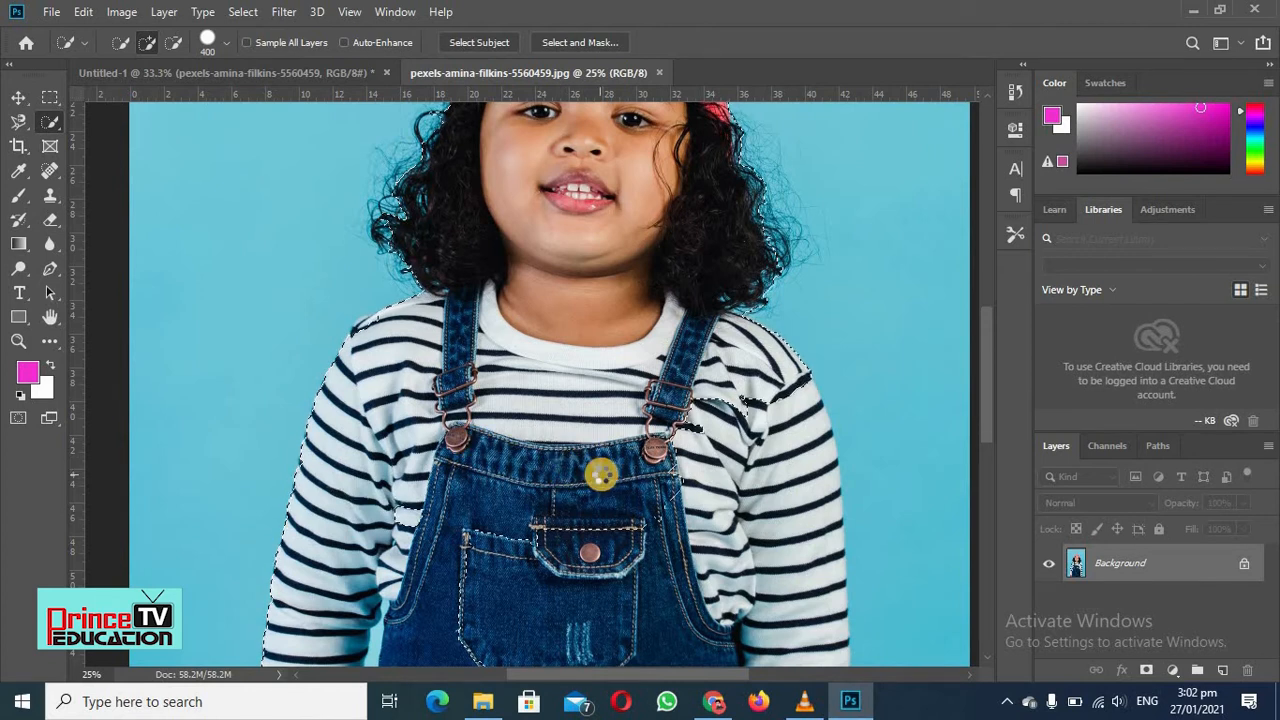
Add the striped sleeve and hand on the image's right side and the rest of the overalls to the selection.
{"action": "scroll", "coordinate": [707, 402], "scroll_direction": "down", "scroll_amount": 2}
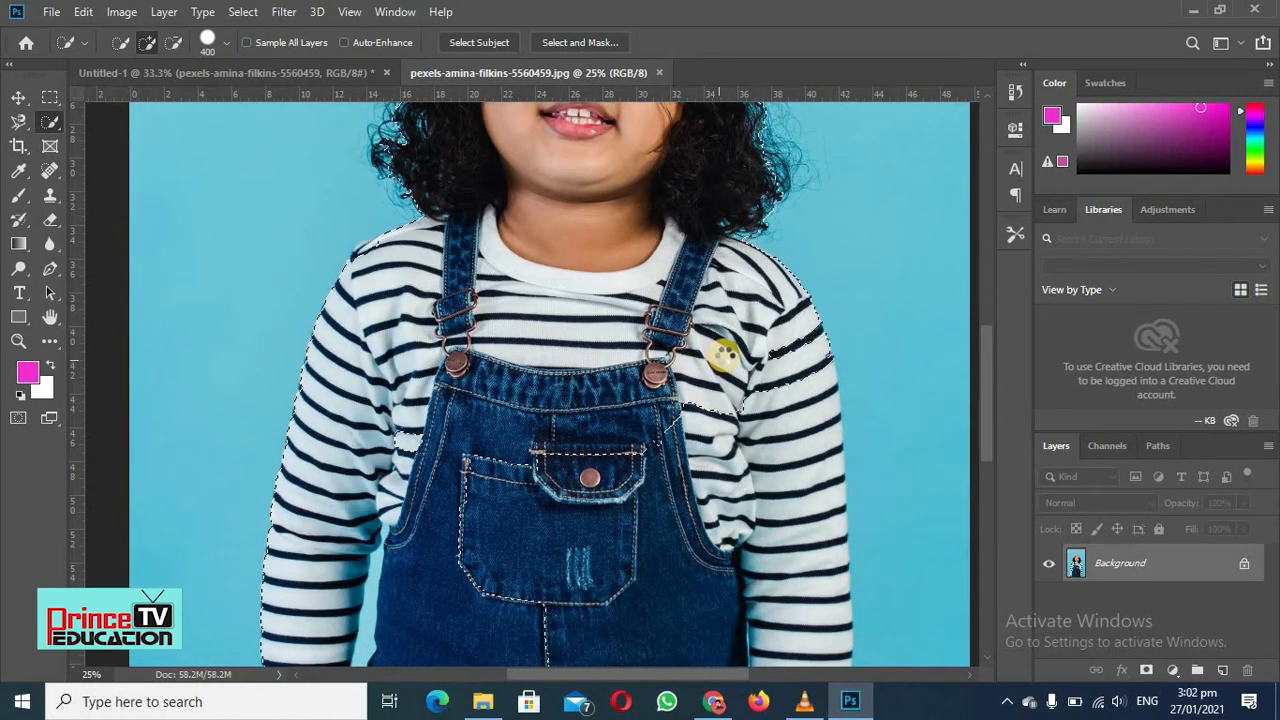
{"action": "scroll", "coordinate": [728, 300], "scroll_direction": "down", "scroll_amount": 2}
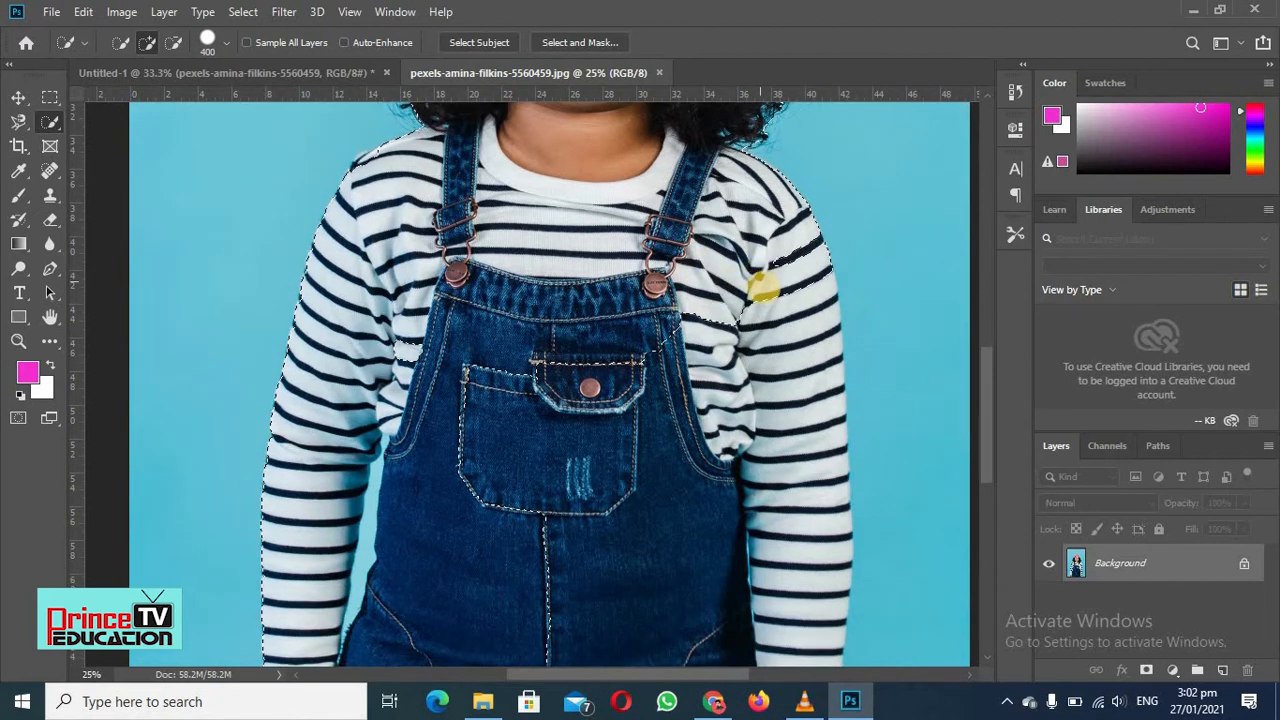
{"action": "mouse_move", "coordinate": [765, 280]}
{"action": "left_mouse_down"}
{"action": "mouse_move", "coordinate": [795, 330]}
{"action": "mouse_move", "coordinate": [654, 346]}
{"action": "mouse_move", "coordinate": [640, 360]}
{"action": "mouse_move", "coordinate": [668, 374]}
{"action": "mouse_move", "coordinate": [522, 425]}
{"action": "left_mouse_up"}
{"action": "scroll", "coordinate": [540, 412], "scroll_direction": "down", "scroll_amount": 4}
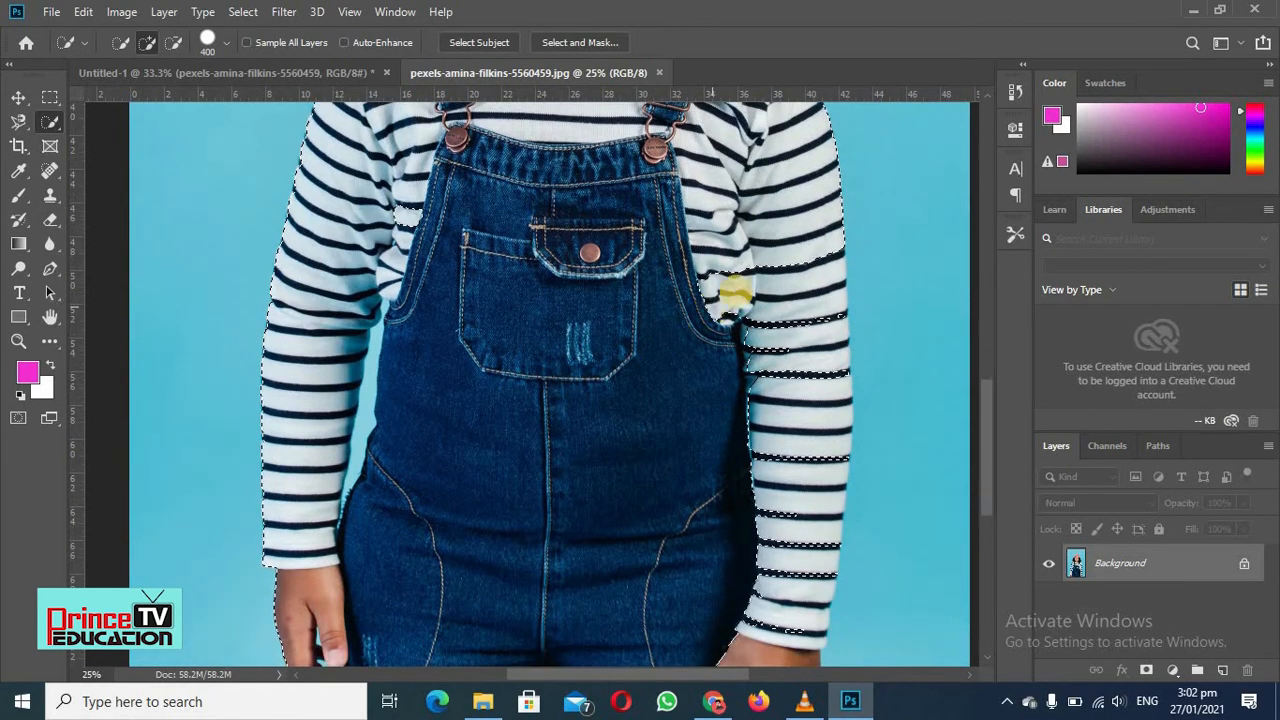
{"action": "left_click_drag", "start_coordinate": [756, 287], "coordinate": [788, 355]}
{"action": "left_click_drag", "start_coordinate": [792, 430], "coordinate": [768, 428]}
{"action": "scroll", "coordinate": [766, 450], "scroll_direction": "down", "scroll_amount": 3}
{"action": "scroll", "coordinate": [790, 485], "scroll_direction": "down", "scroll_amount": 3}
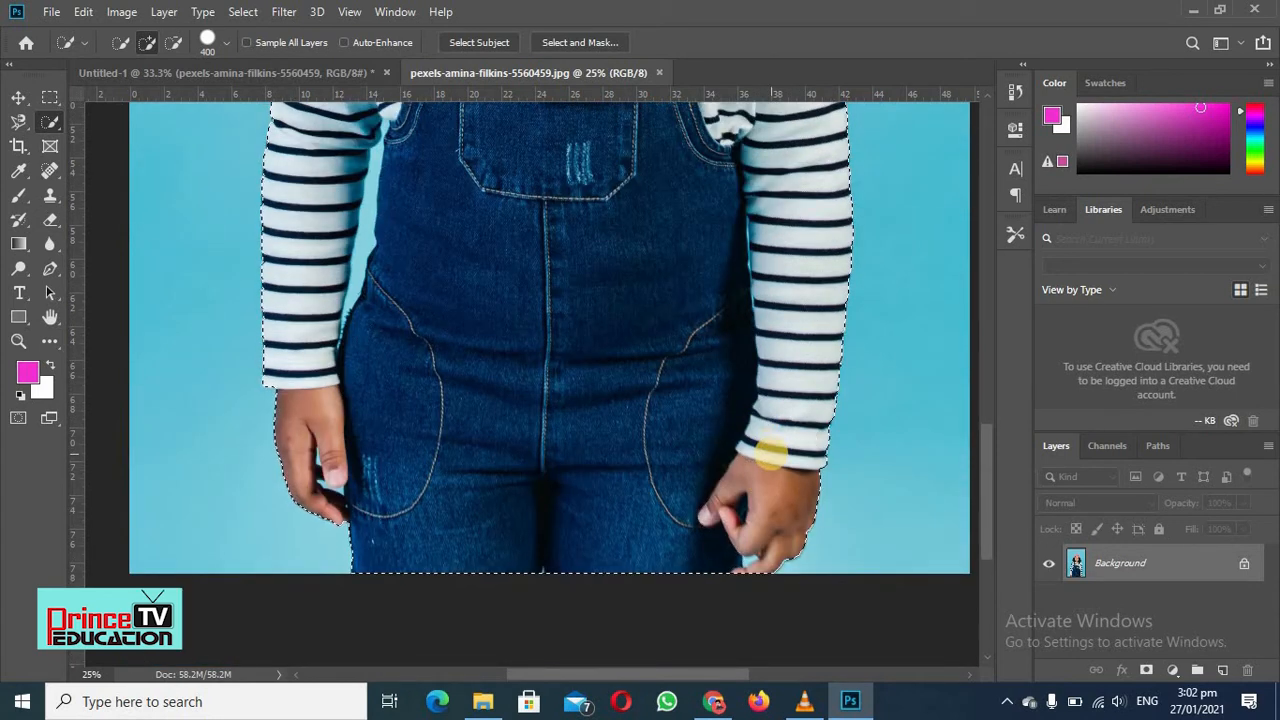
Reduce the Quick Selection brush to 125 and subtract blue background beside the curly hair on the image's right side.
{"action": "scroll", "coordinate": [677, 437], "scroll_direction": "up", "scroll_amount": 3}
{"action": "scroll", "coordinate": [623, 423], "scroll_direction": "up", "scroll_amount": 11}
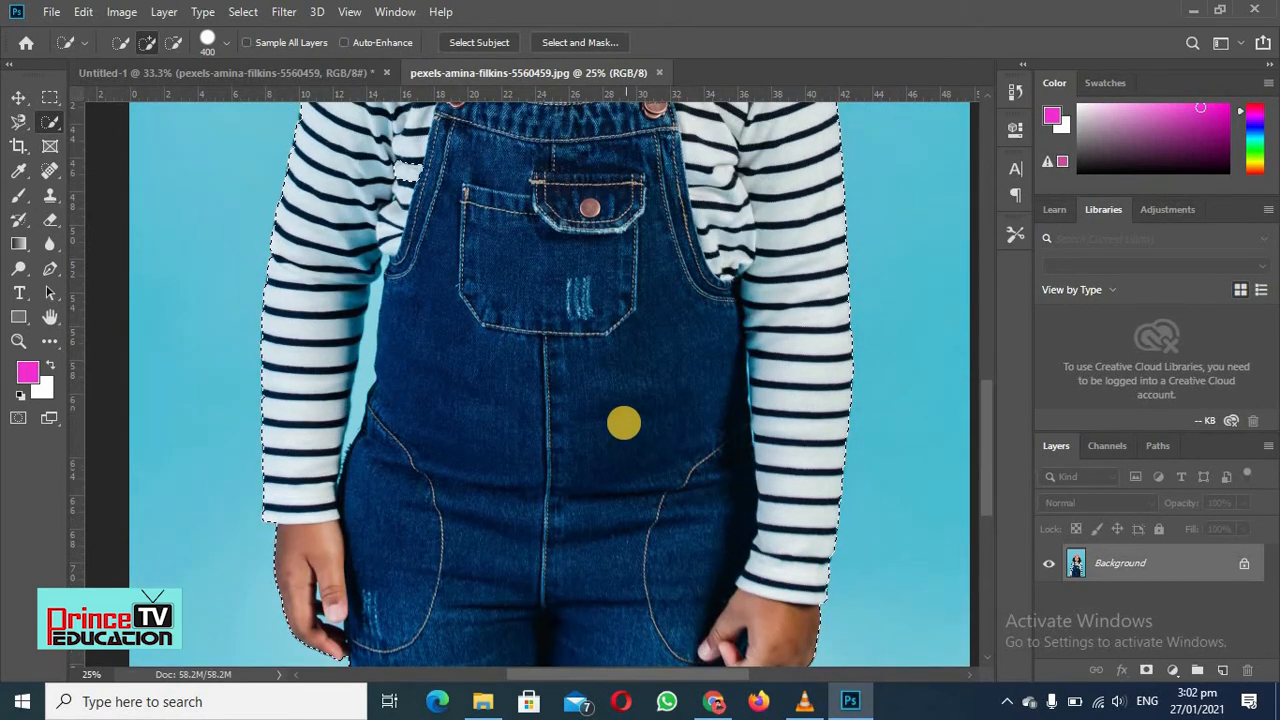
{"action": "scroll", "coordinate": [617, 433], "scroll_direction": "up", "scroll_amount": 6}
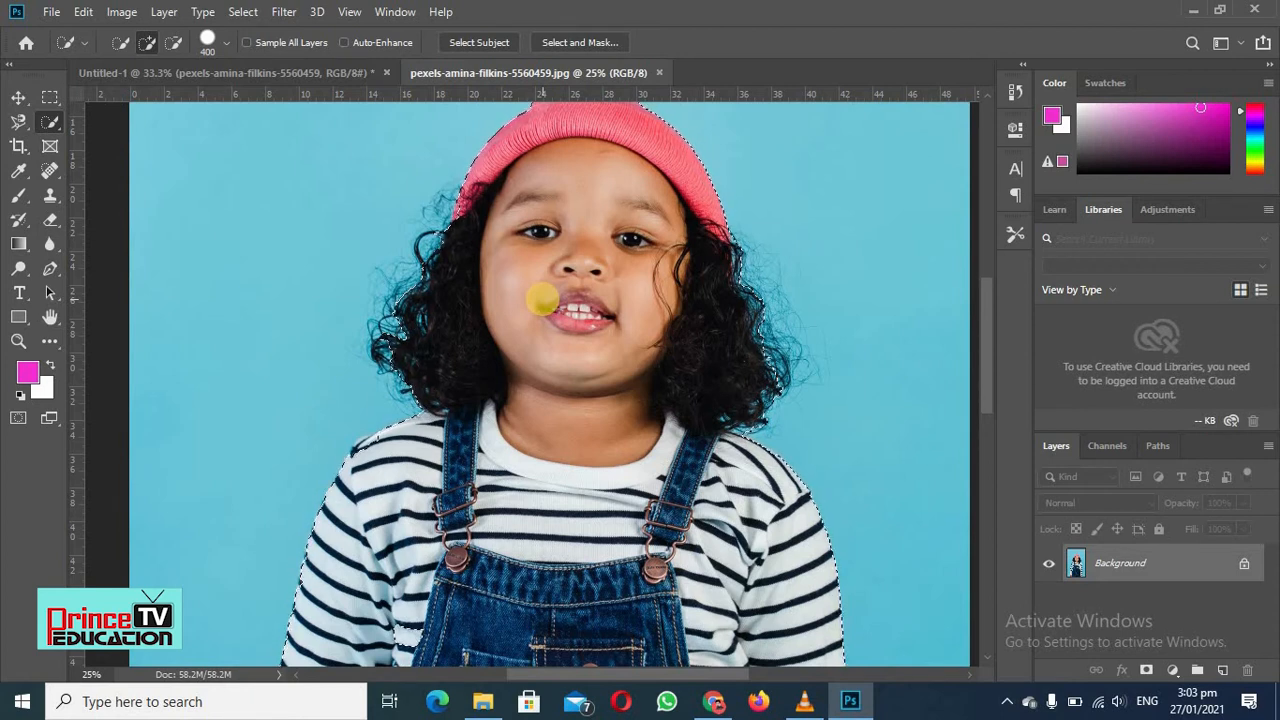
{"action": "key", "text": "bracketleft"}
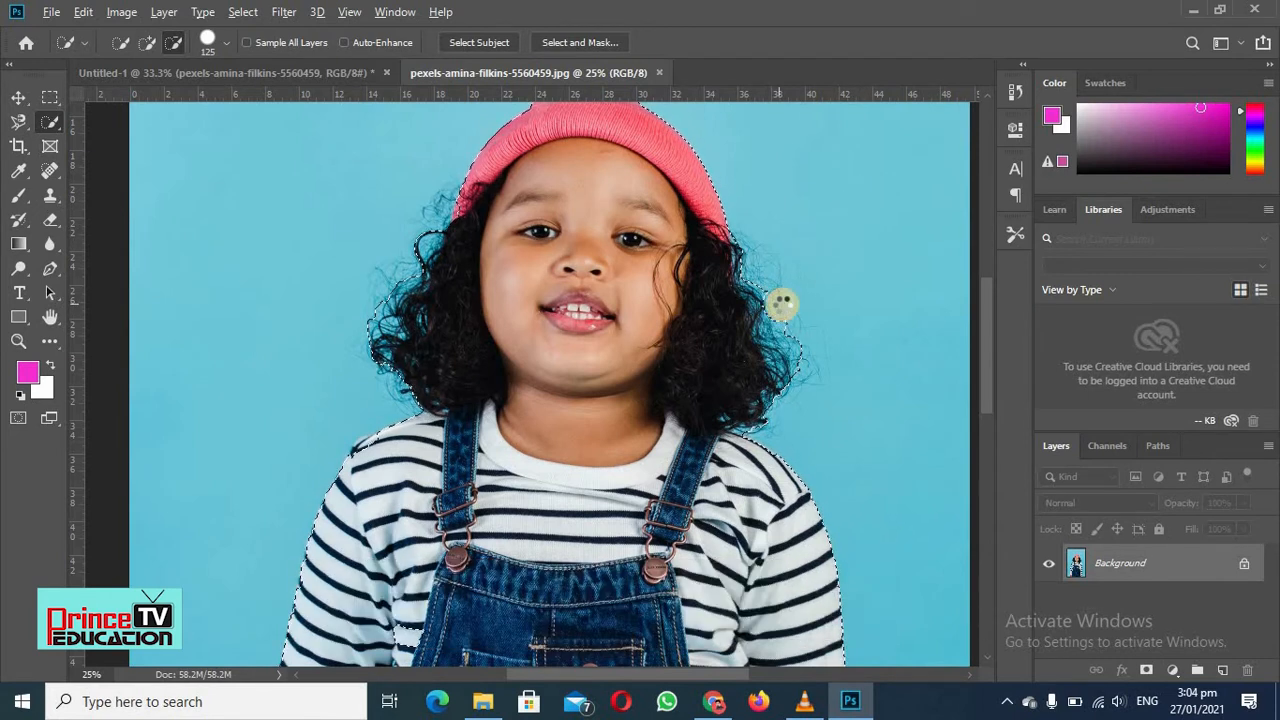
{"action": "left_click", "coordinate": [782, 304], "text": "alt"}
{"action": "key", "text": "alt"}
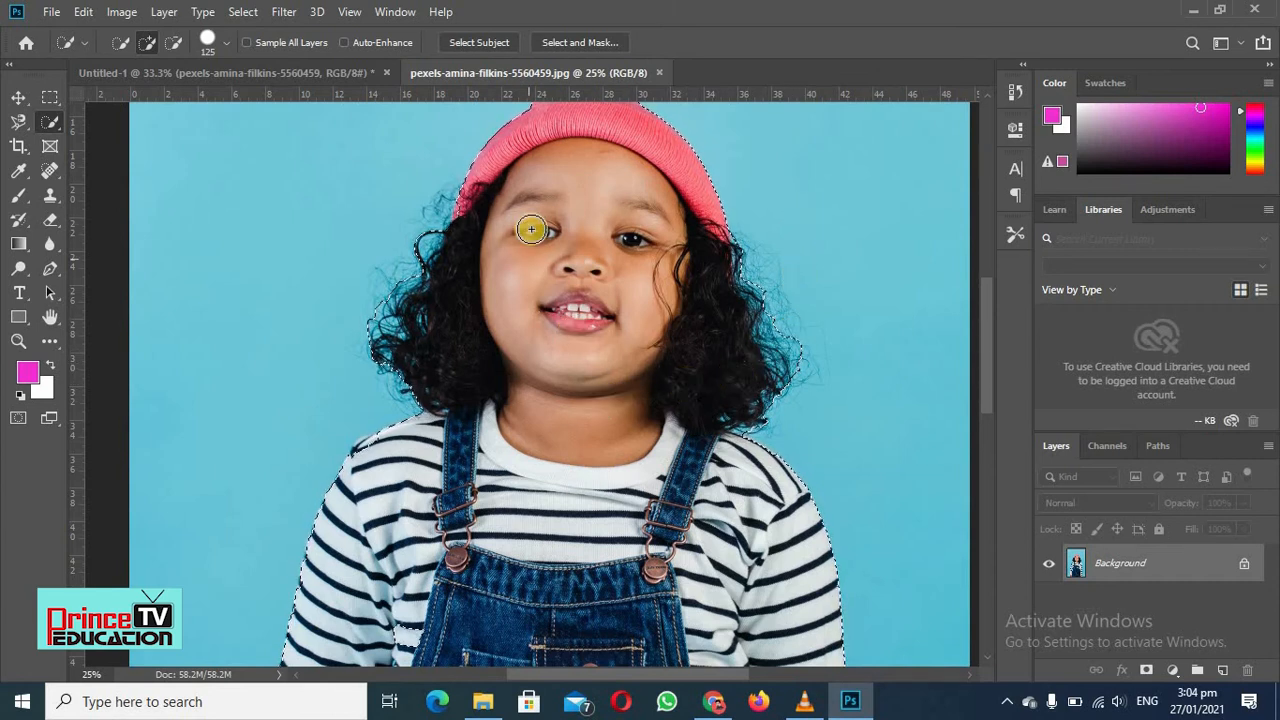
Inspect the selection outline around the whole girl, from the pink hat down to both hands.
{"action": "scroll", "coordinate": [536, 396], "scroll_direction": "down", "scroll_amount": 5}
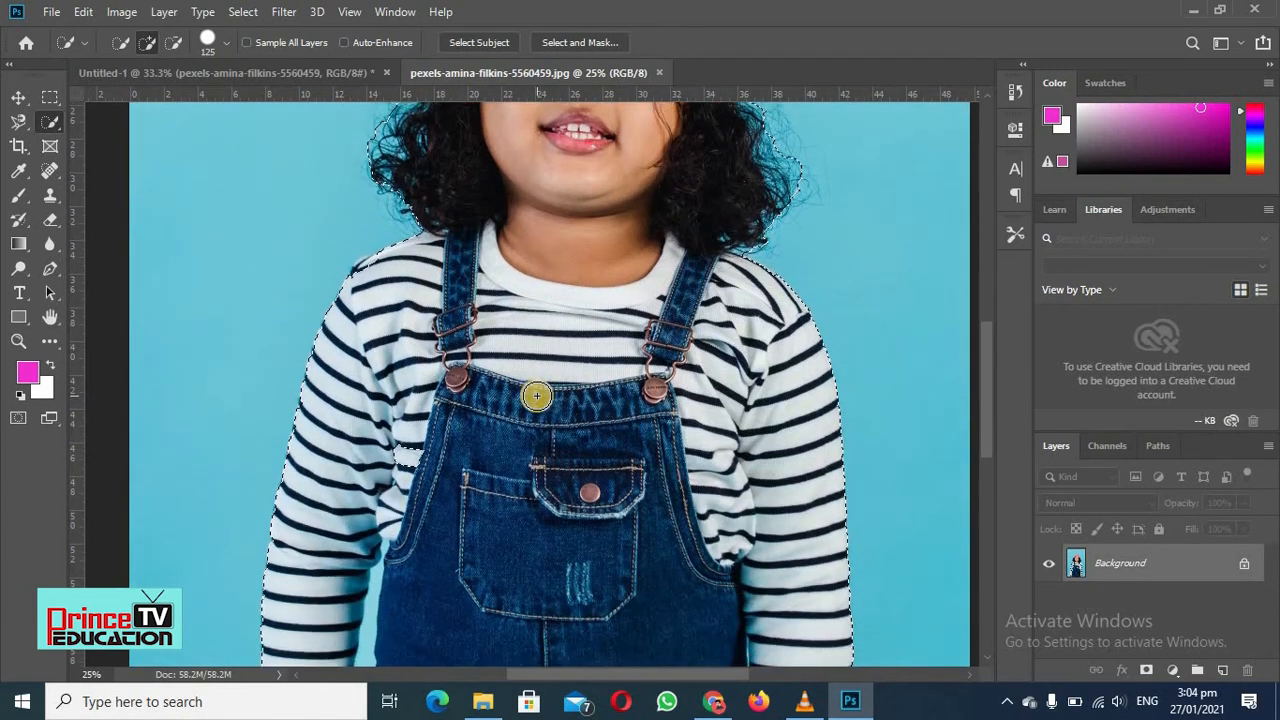
{"action": "scroll", "coordinate": [536, 396], "scroll_direction": "down", "scroll_amount": 7}
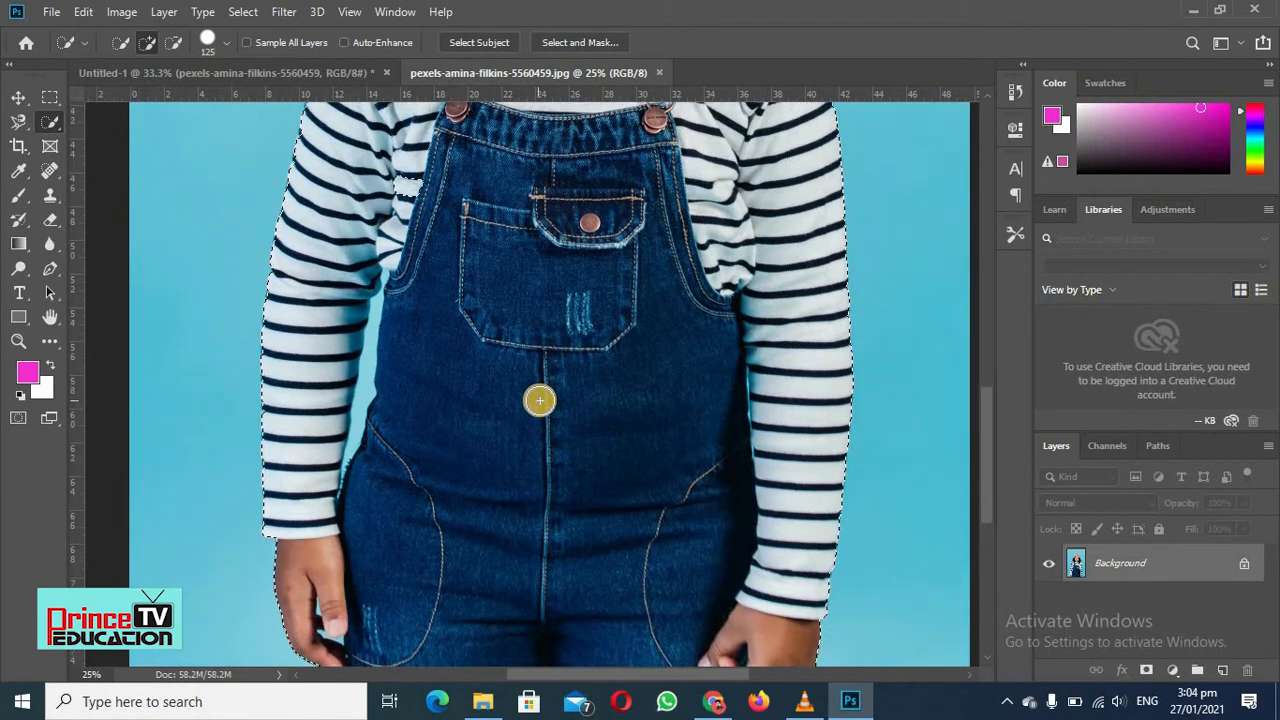
{"action": "scroll", "coordinate": [539, 401], "scroll_direction": "down", "scroll_amount": 6}
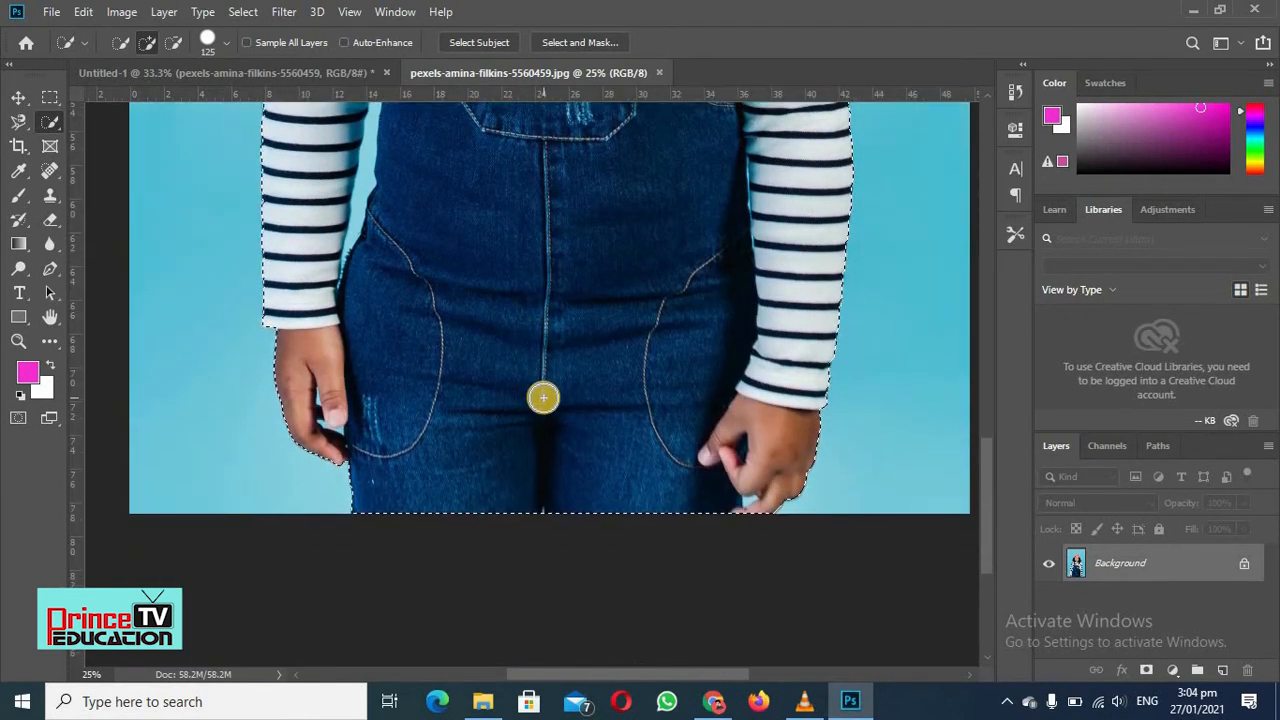
{"action": "scroll", "coordinate": [545, 400], "scroll_direction": "up", "scroll_amount": 7}
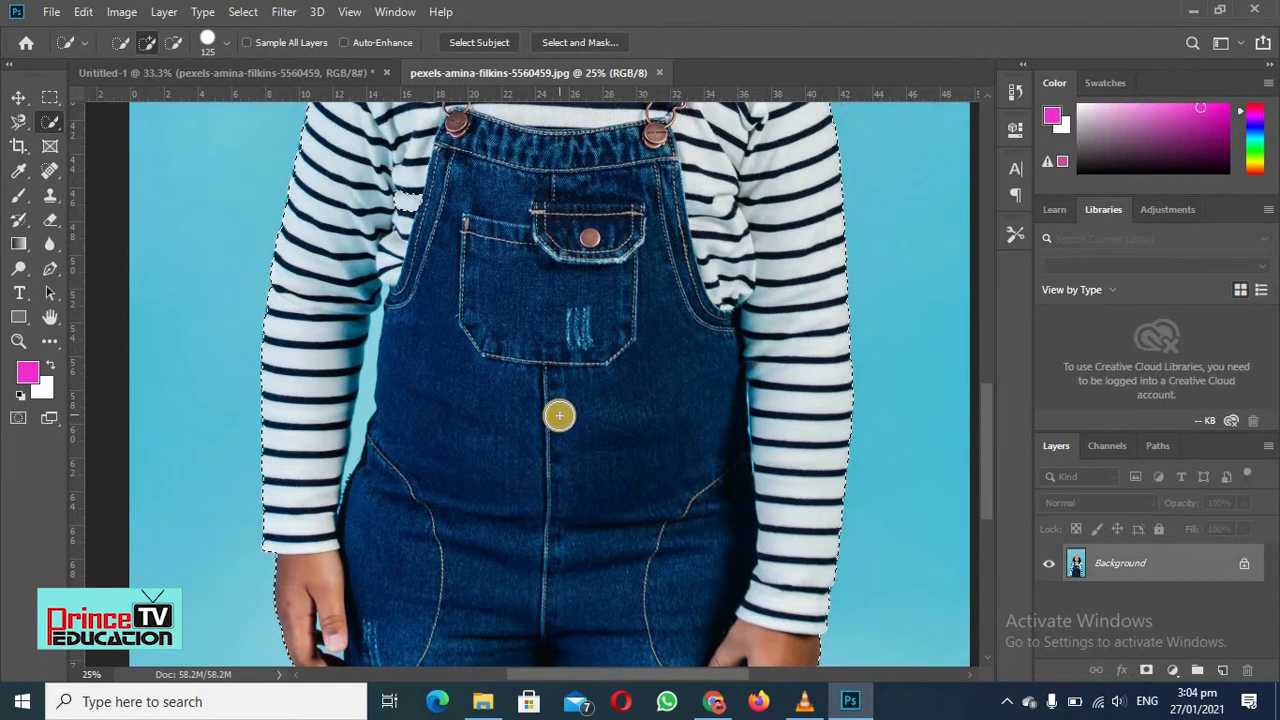
{"action": "scroll", "coordinate": [559, 415], "scroll_direction": "up", "scroll_amount": 13}
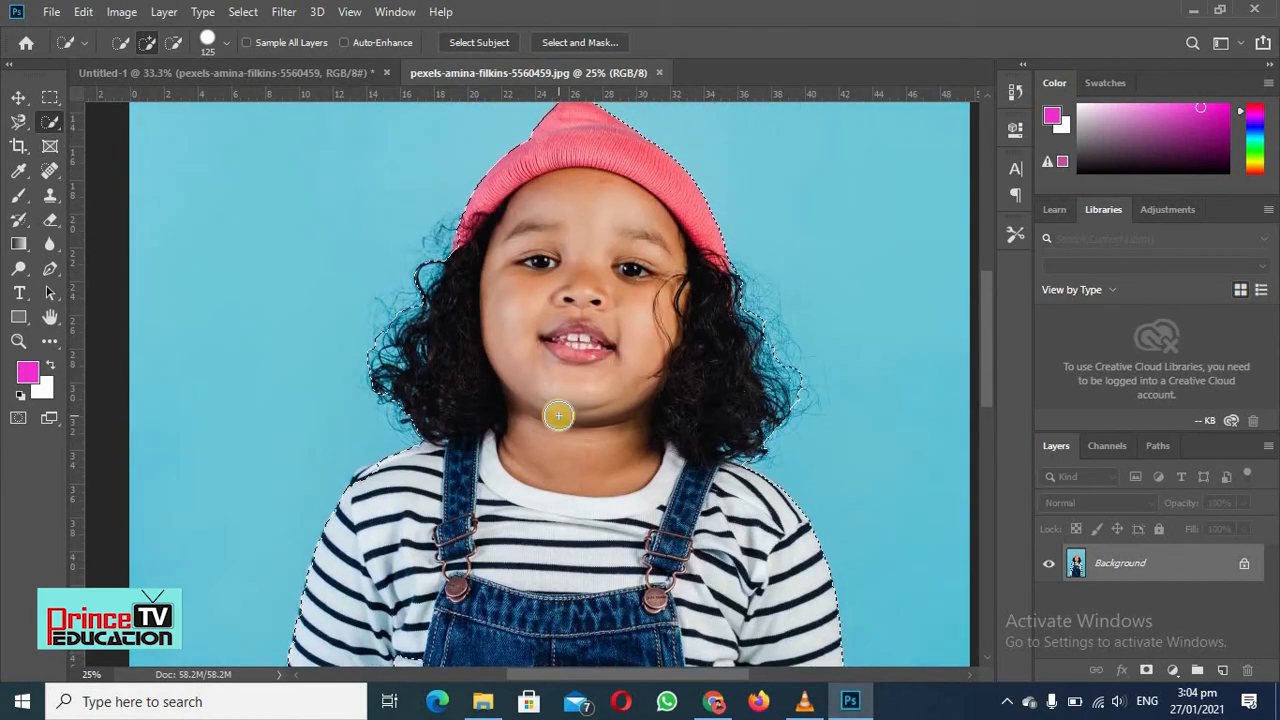
{"action": "scroll", "coordinate": [558, 415], "scroll_direction": "up", "scroll_amount": 2}
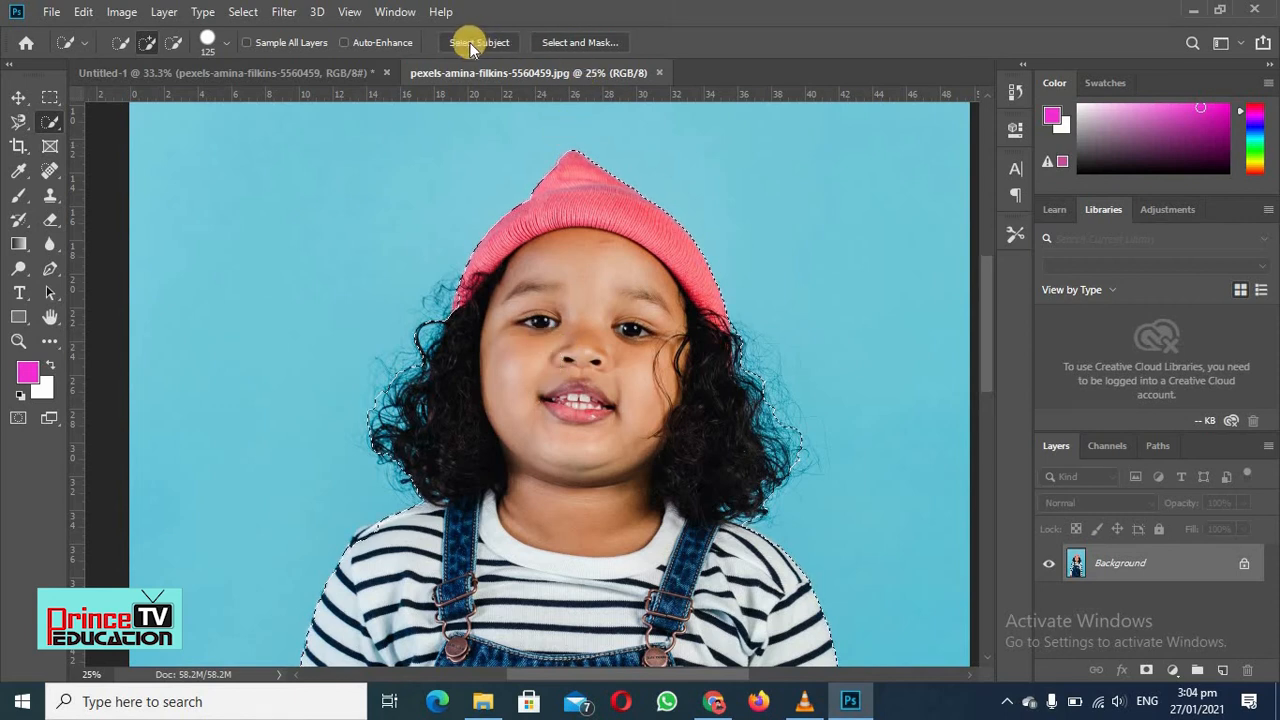
Open the selection in the Select and Mask workspace and check the overlay around the hair and clothes.
{"action": "left_click", "coordinate": [583, 43]}
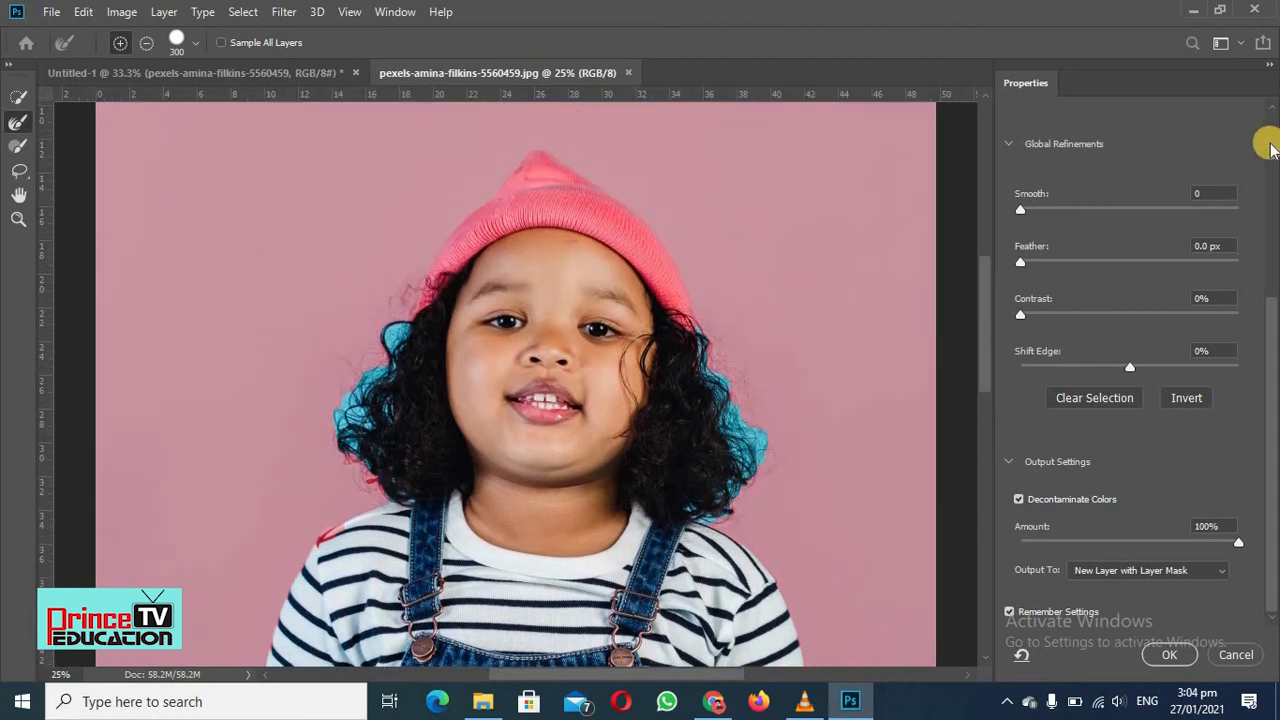
{"action": "left_click", "coordinate": [1275, 277]}
{"action": "left_click_drag", "start_coordinate": [1275, 277], "coordinate": [1272, 75]}
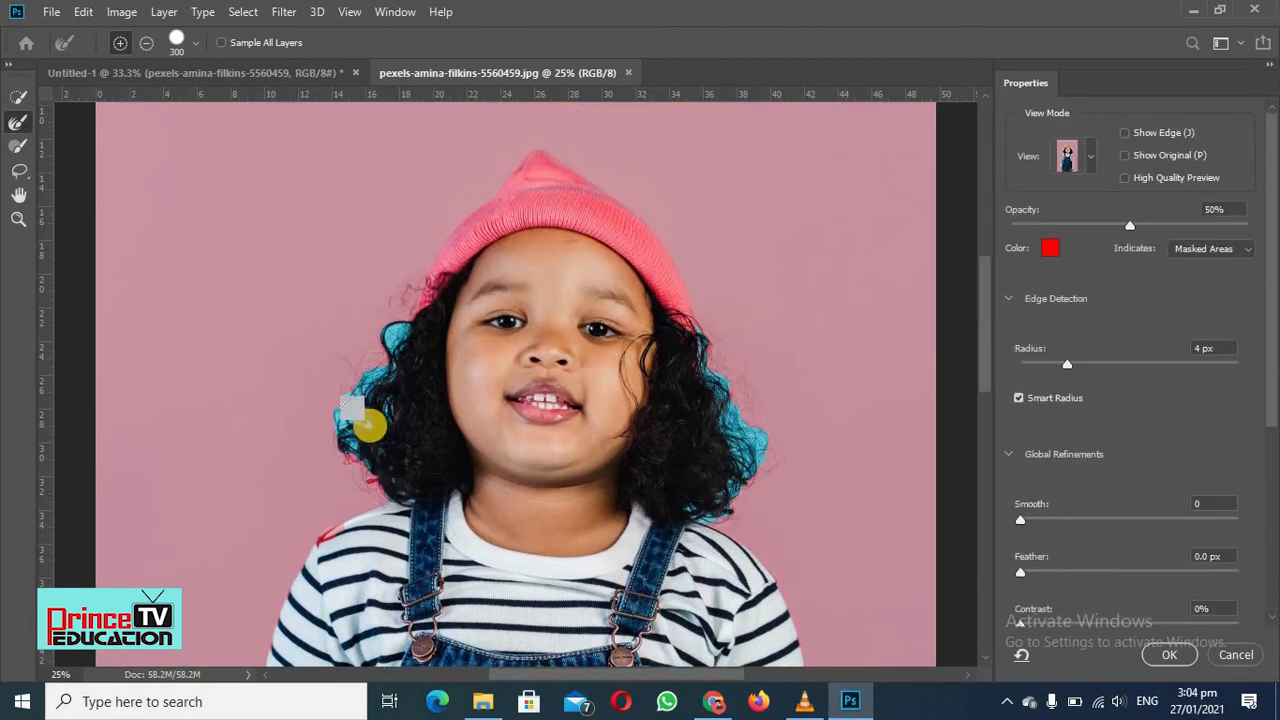
{"action": "scroll", "coordinate": [317, 450], "scroll_direction": "down", "scroll_amount": 3}
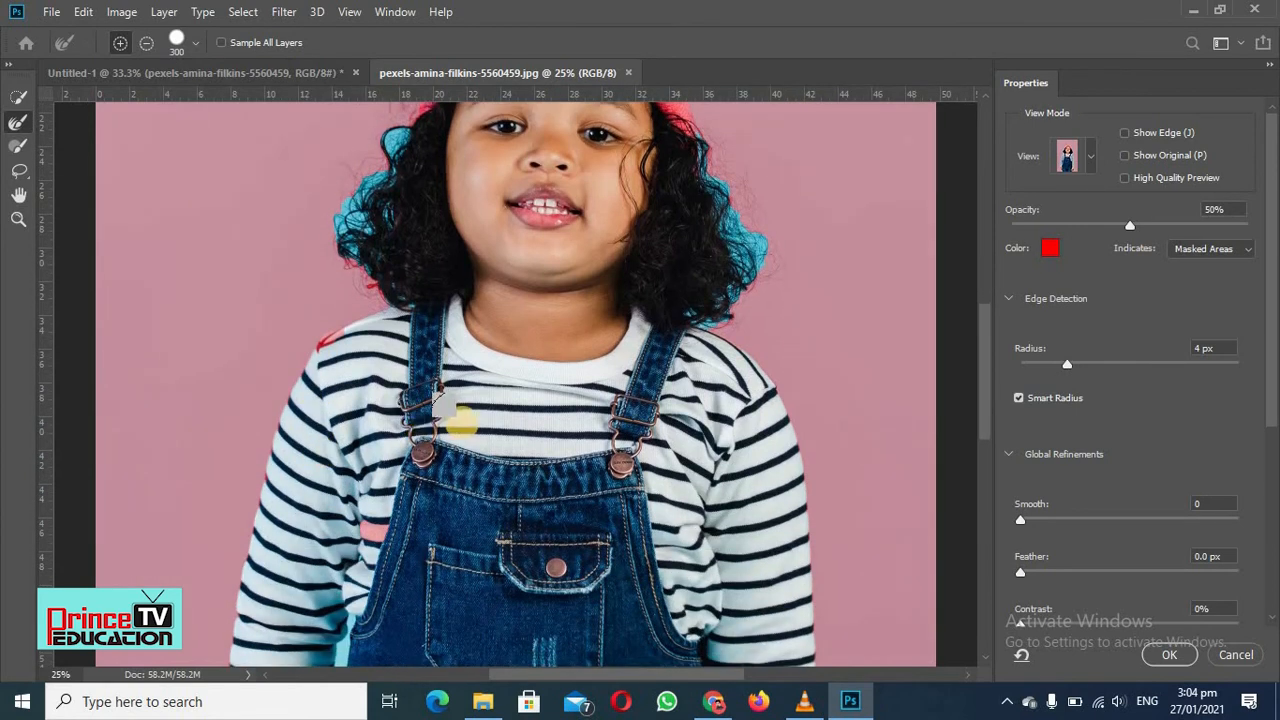
{"action": "scroll", "coordinate": [788, 318], "scroll_direction": "up", "scroll_amount": 3}
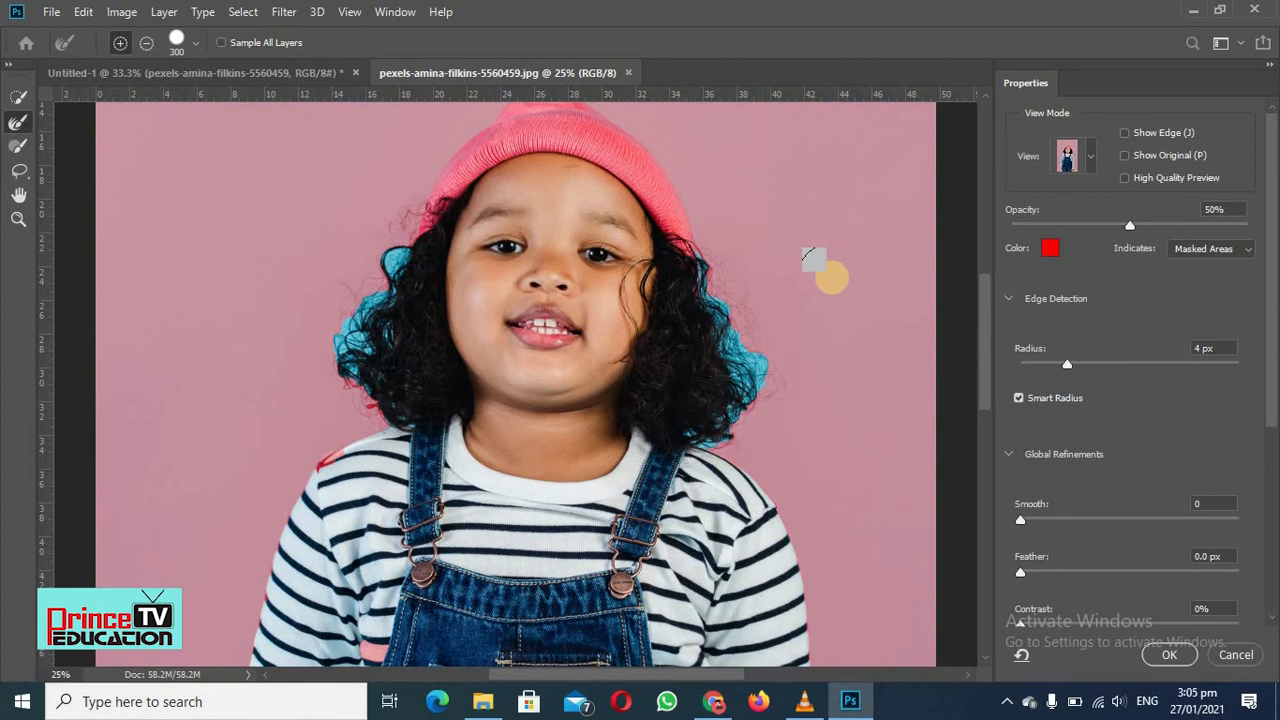
{"action": "scroll", "coordinate": [815, 262], "scroll_direction": "down", "scroll_amount": 1}
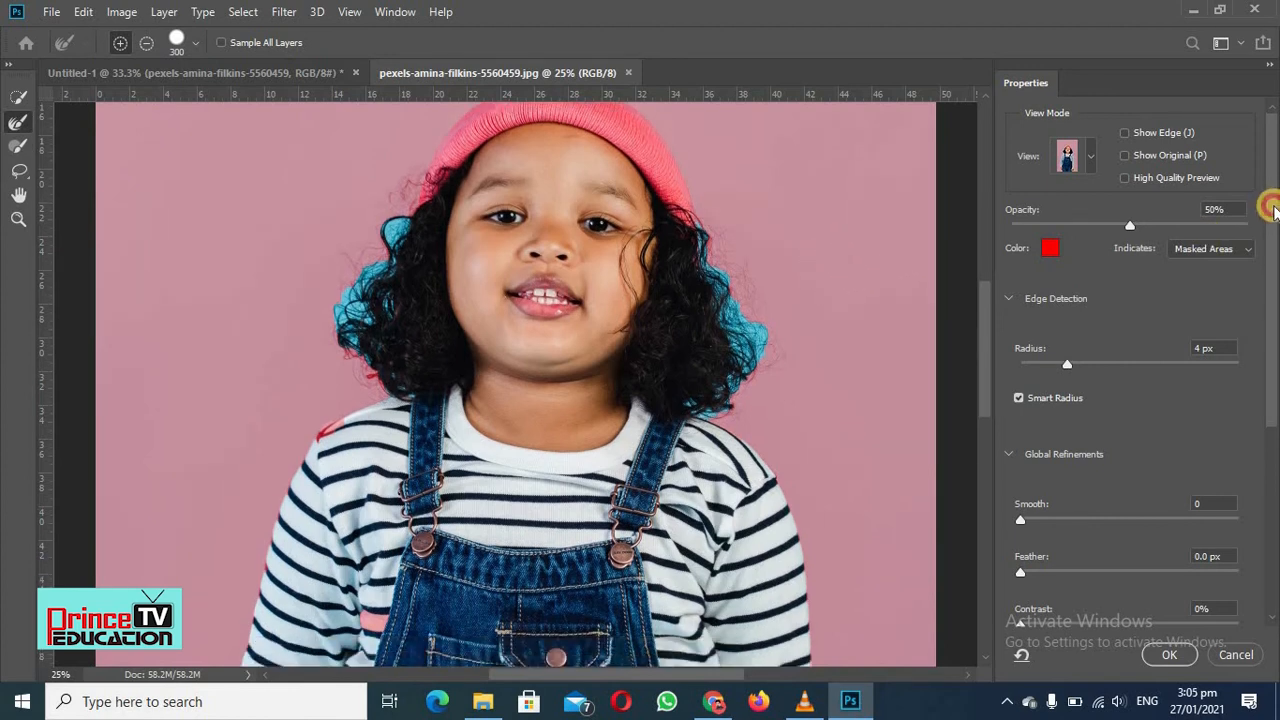
{"action": "mouse_move", "coordinate": [1274, 207]}
{"action": "left_mouse_down"}
{"action": "mouse_move", "coordinate": [1274, 219]}
{"action": "mouse_move", "coordinate": [1275, 183]}
{"action": "left_mouse_up"}
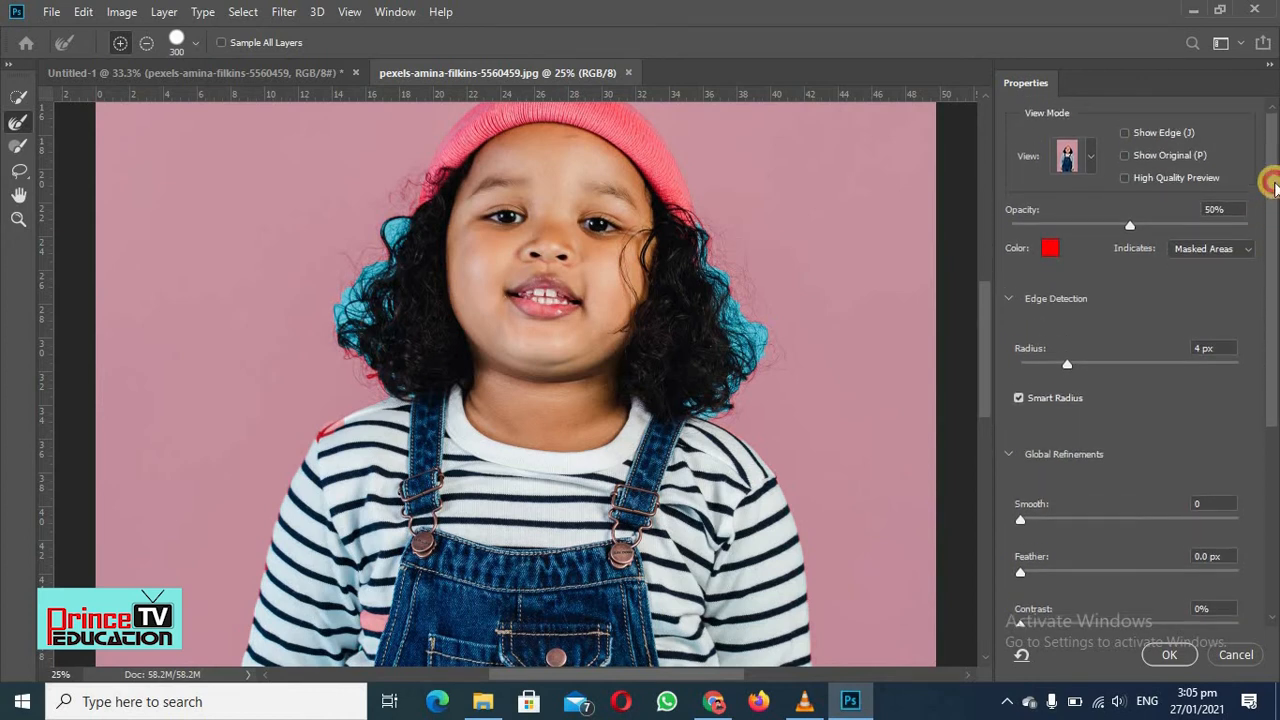
Brush over the curly hair on both sides of the face with the Refine Edge Brush at size 300, covering the blue fringes.
{"action": "left_click", "coordinate": [17, 125]}
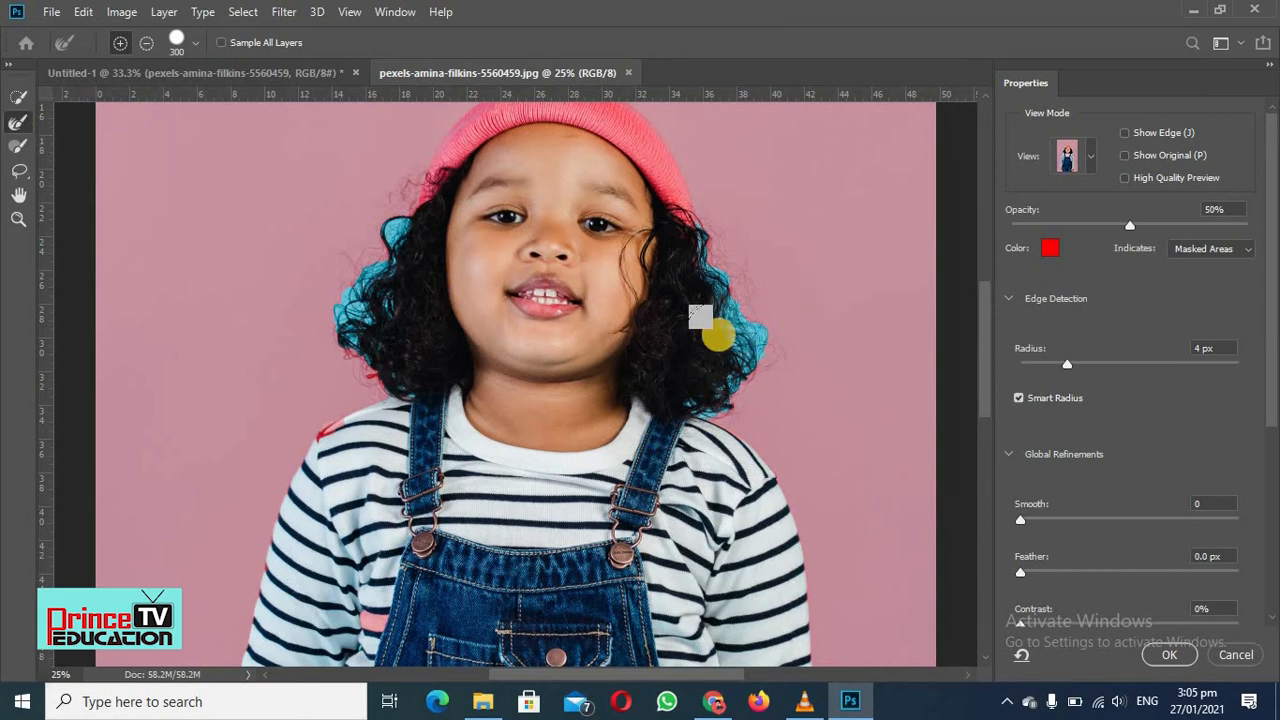
{"action": "mouse_move", "coordinate": [702, 242]}
{"action": "left_mouse_down"}
{"action": "mouse_move", "coordinate": [723, 314]}
{"action": "mouse_move", "coordinate": [743, 314]}
{"action": "mouse_move", "coordinate": [771, 280]}
{"action": "mouse_move", "coordinate": [751, 277]}
{"action": "mouse_move", "coordinate": [740, 335]}
{"action": "mouse_move", "coordinate": [759, 341]}
{"action": "mouse_move", "coordinate": [700, 405]}
{"action": "mouse_move", "coordinate": [714, 400]}
{"action": "left_mouse_up"}
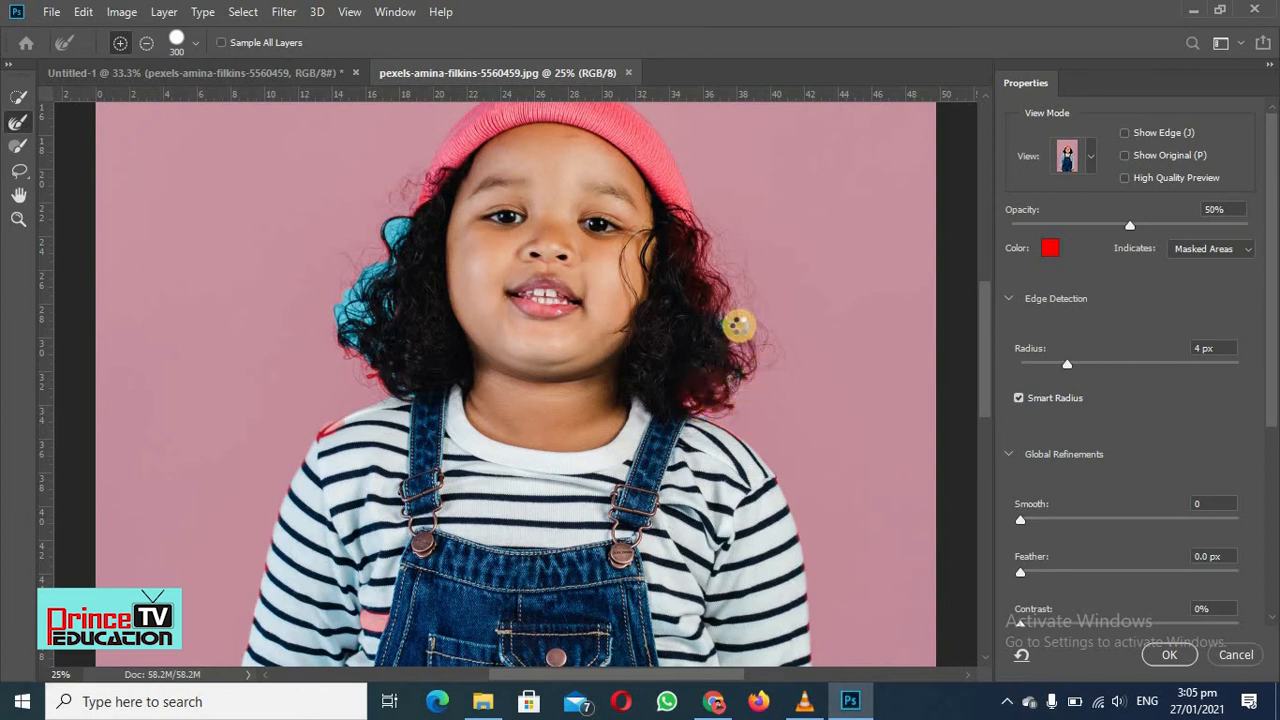
{"action": "left_click_drag", "start_coordinate": [737, 316], "coordinate": [714, 298]}
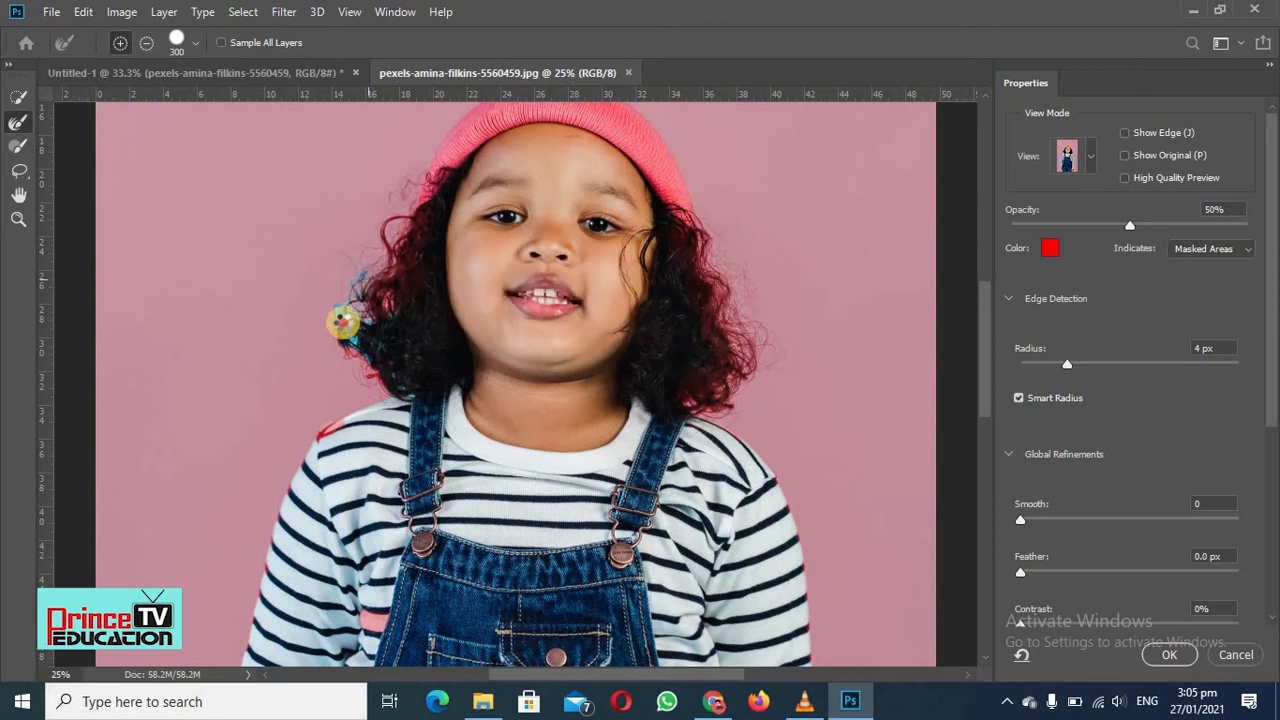
{"action": "mouse_move", "coordinate": [346, 321]}
{"action": "left_mouse_down"}
{"action": "mouse_move", "coordinate": [372, 366]}
{"action": "mouse_move", "coordinate": [400, 331]}
{"action": "left_mouse_up"}
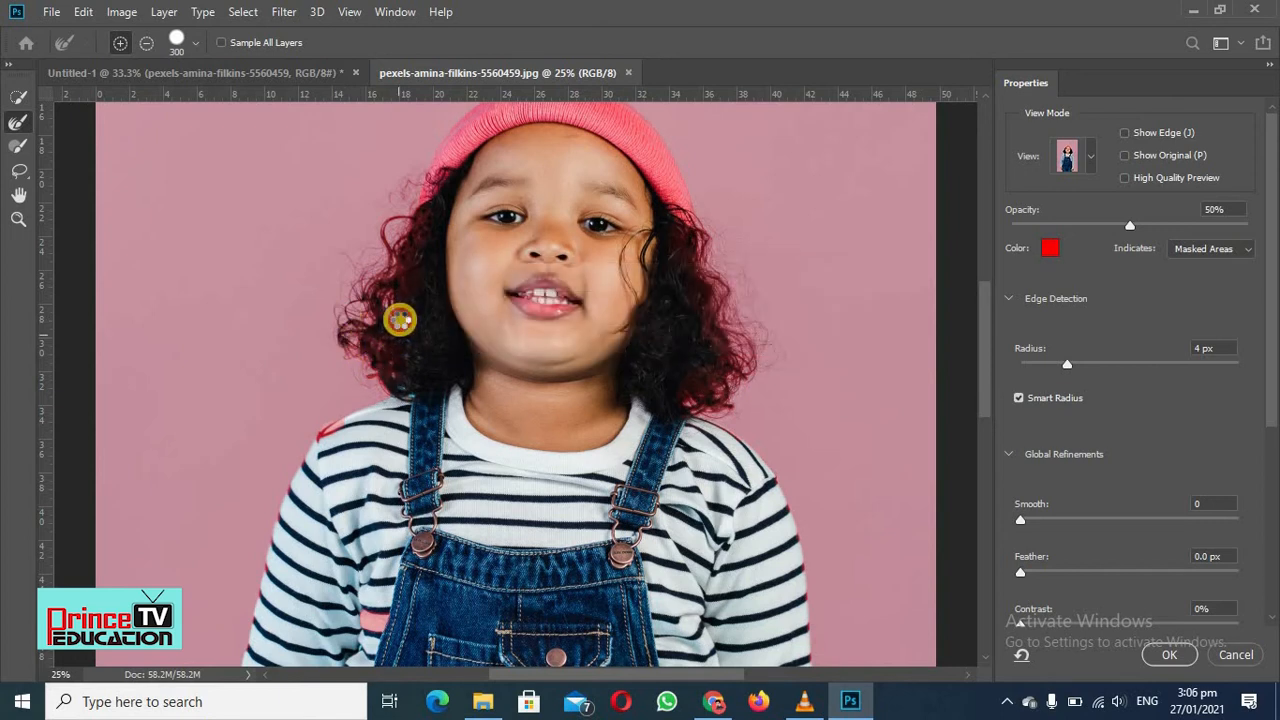
{"action": "left_click", "coordinate": [412, 380]}
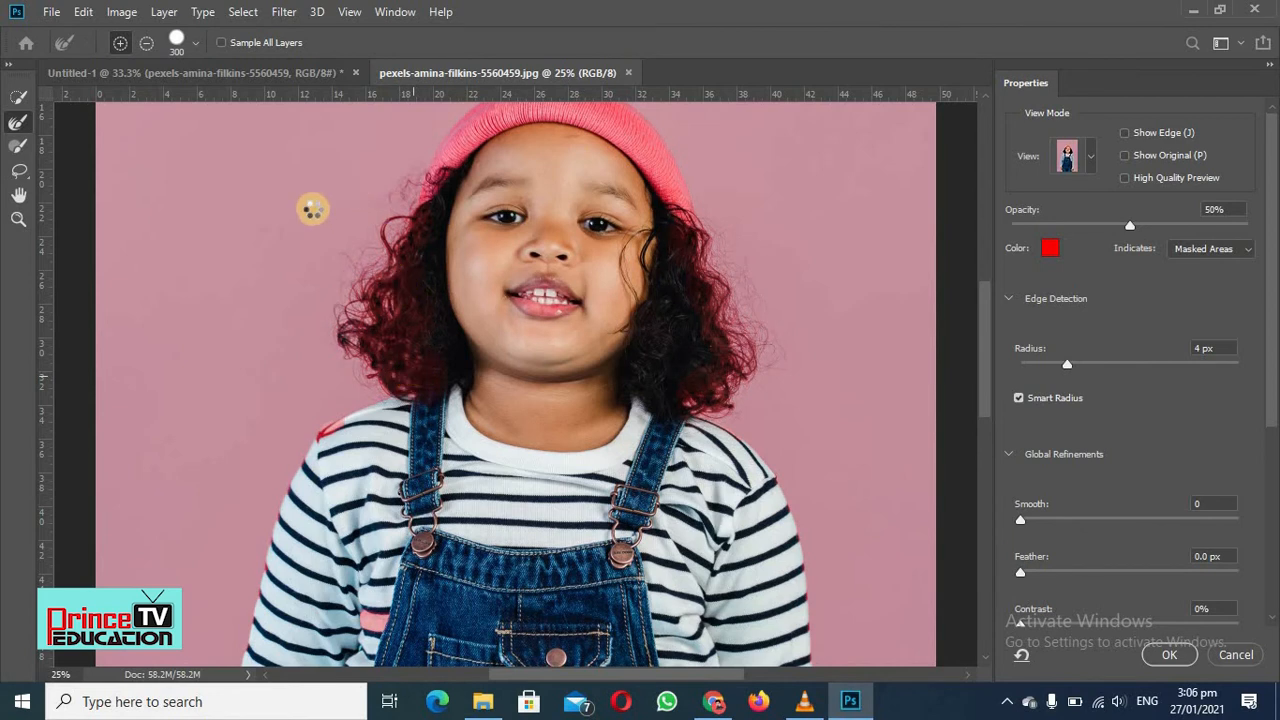
{"action": "left_click_drag", "start_coordinate": [452, 387], "coordinate": [646, 384]}
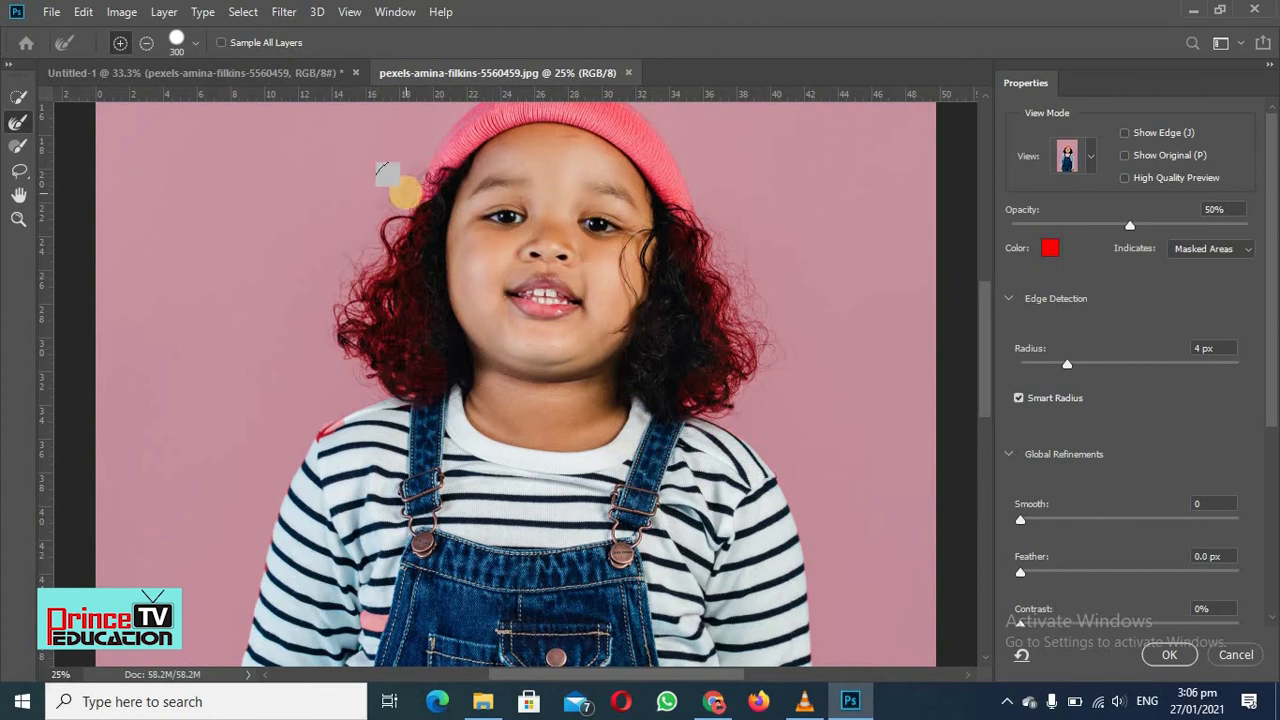
Review the available view modes and the edge detection, global refinement and output settings.
{"action": "left_click", "coordinate": [1074, 158]}
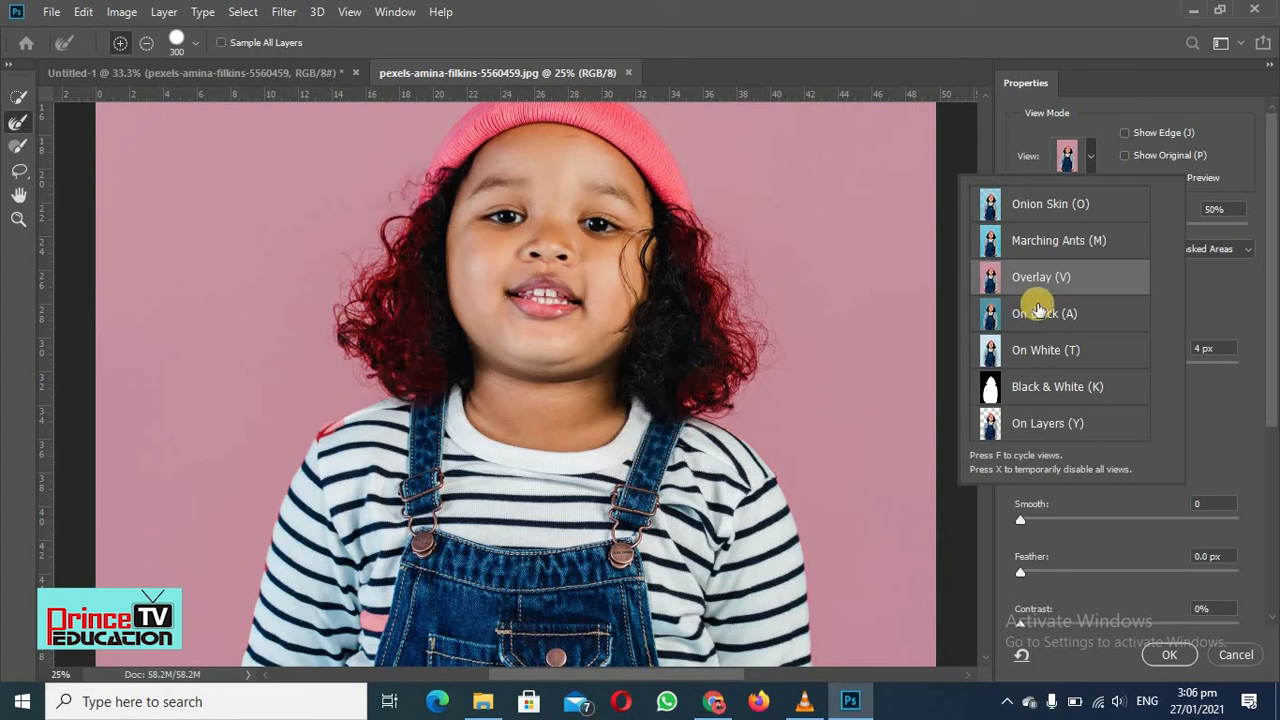
{"action": "left_click", "coordinate": [1027, 14]}
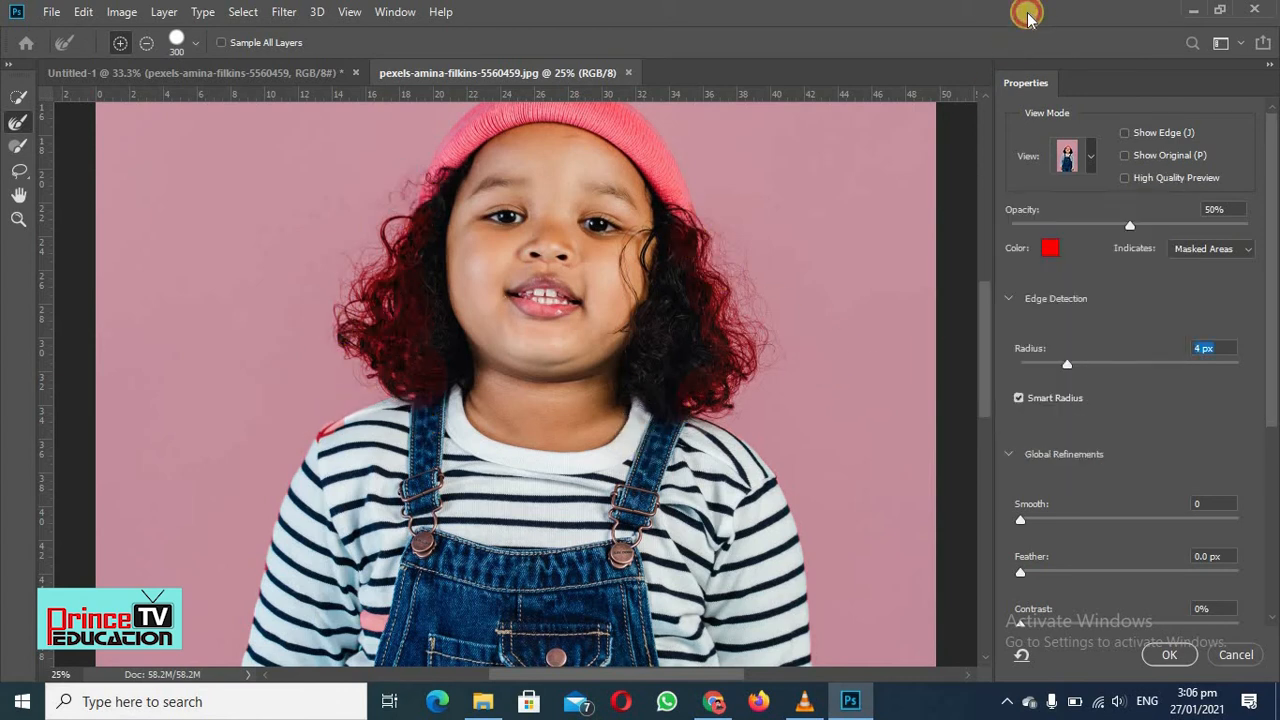
{"action": "scroll", "coordinate": [1022, 443], "scroll_direction": "down", "scroll_amount": 3}
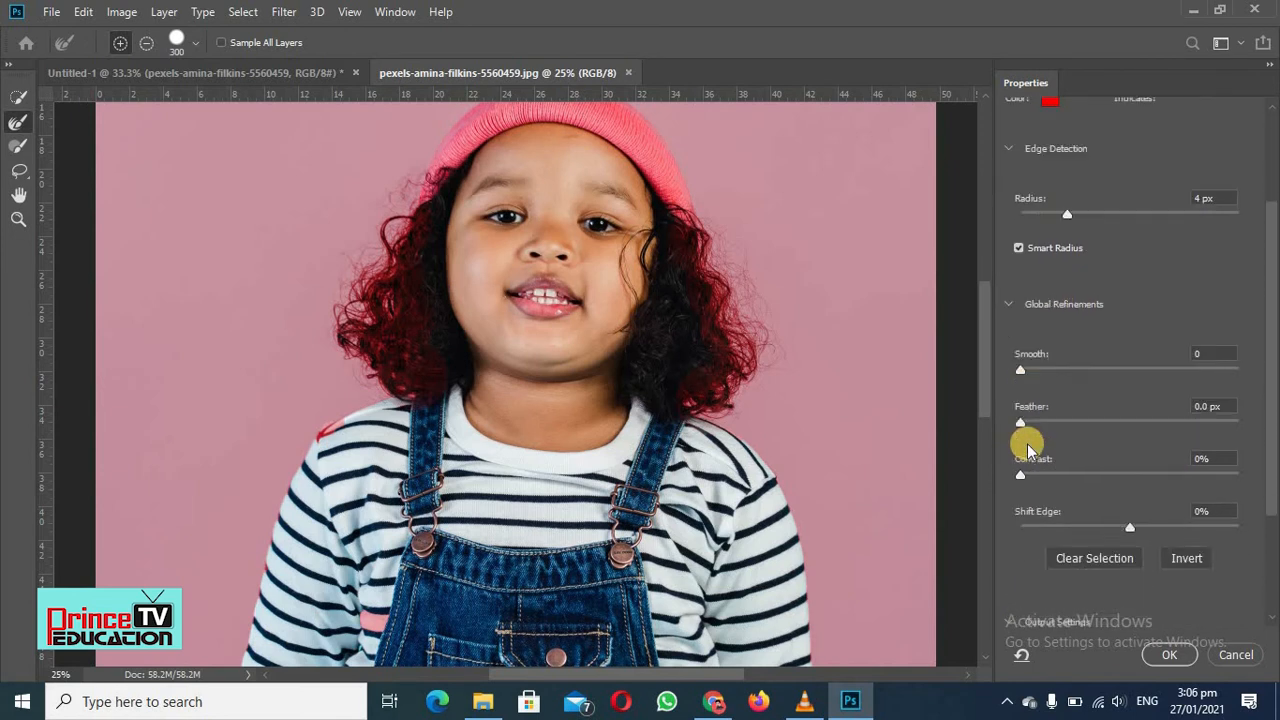
{"action": "scroll", "coordinate": [1027, 448], "scroll_direction": "down", "scroll_amount": 1}
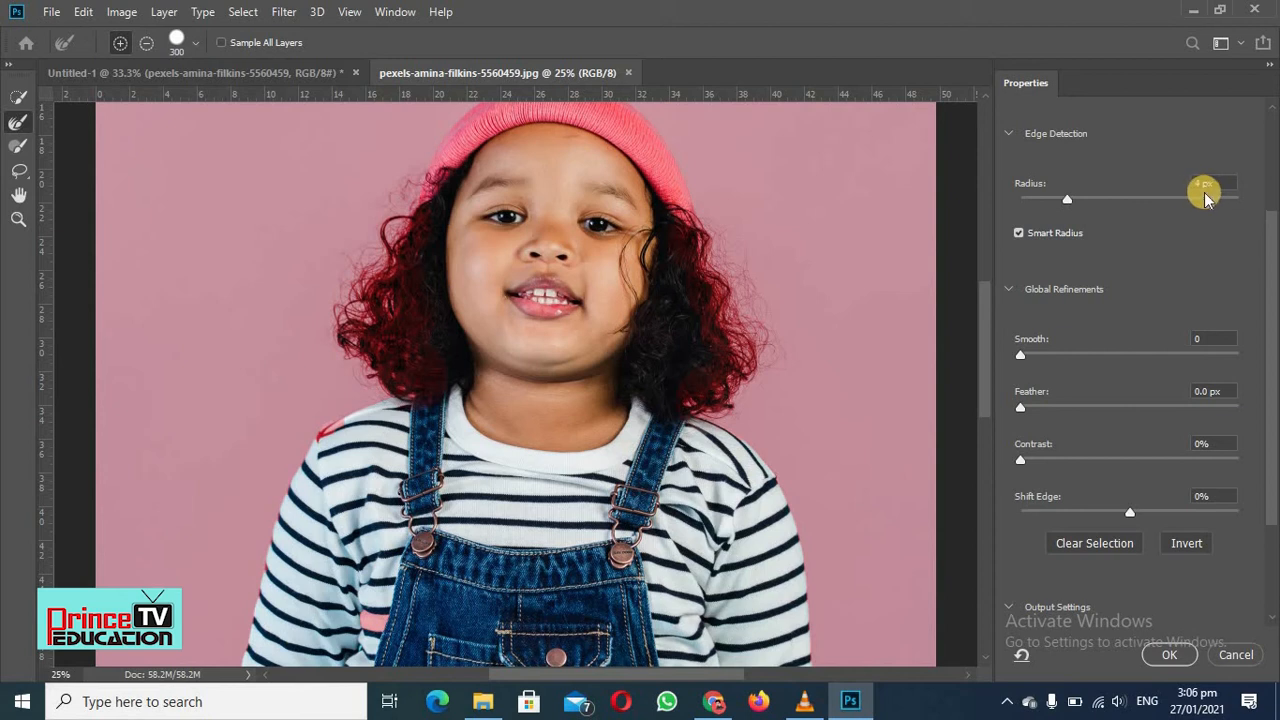
{"action": "scroll", "coordinate": [1143, 257], "scroll_direction": "down", "scroll_amount": 5}
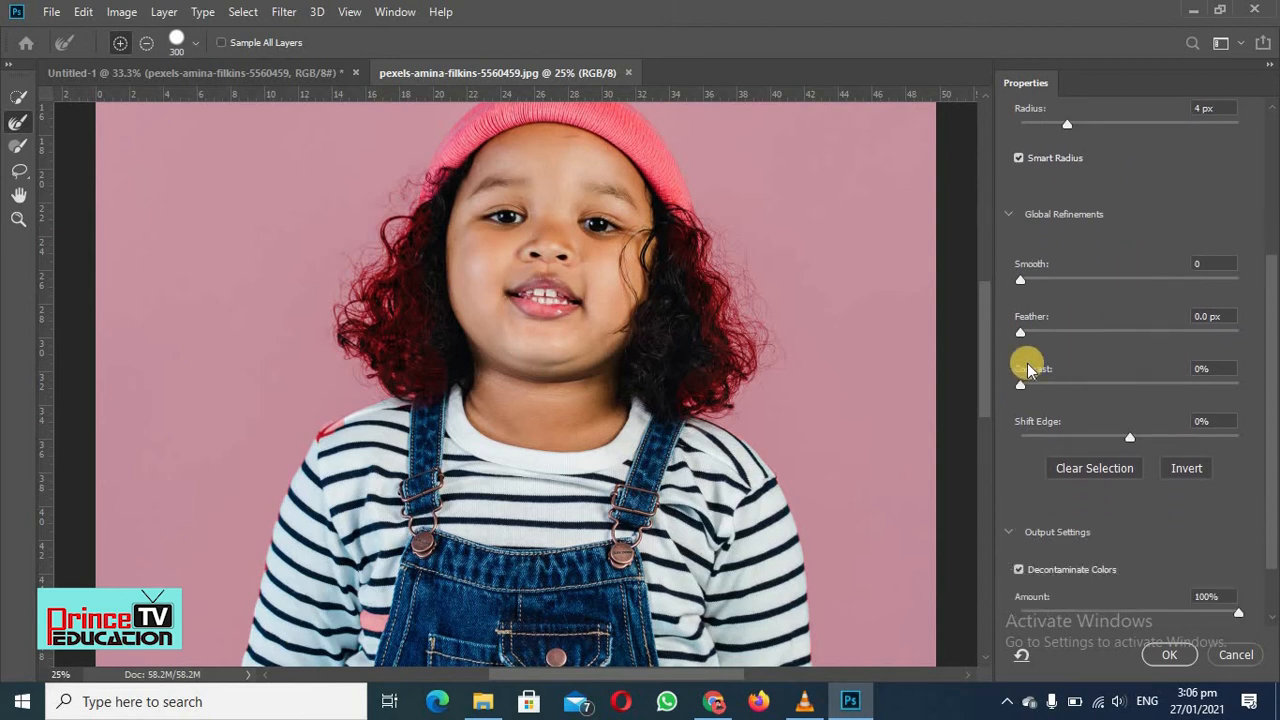
{"action": "scroll", "coordinate": [1048, 340], "scroll_direction": "down", "scroll_amount": 4}
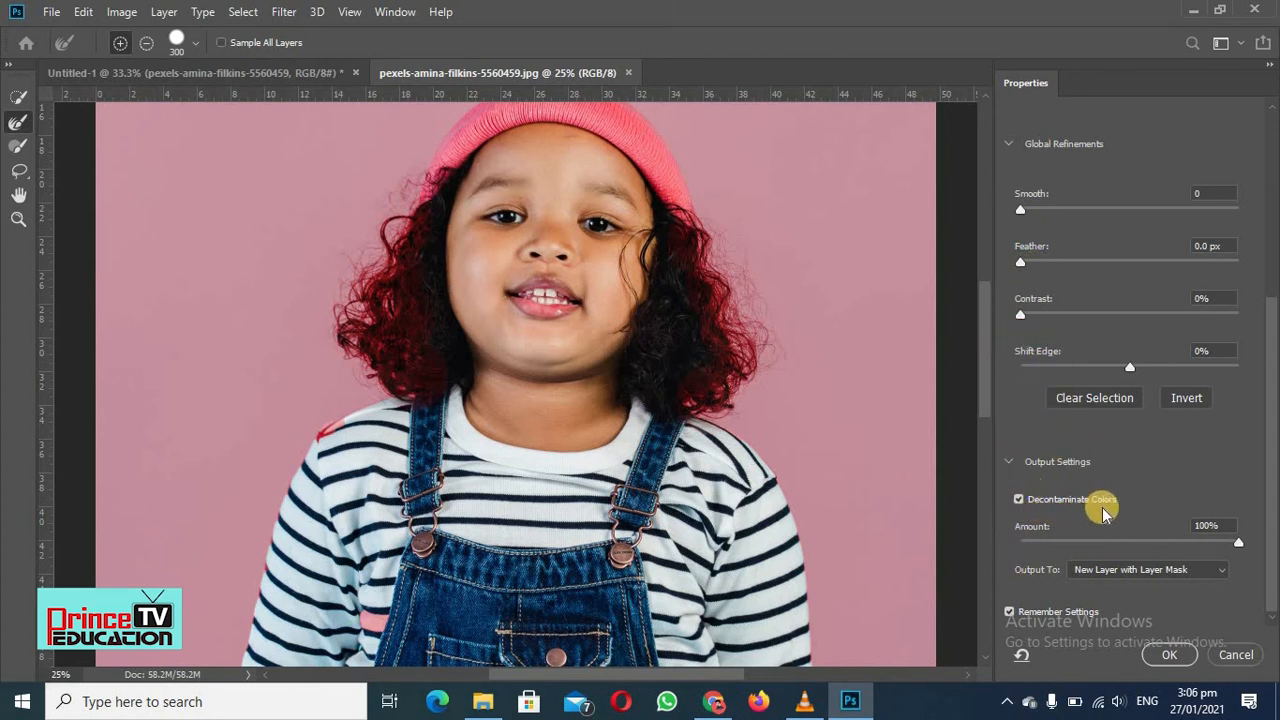
Output the refined selection to a New Layer with Layer Mask, with Decontaminate Colors enabled at 100%.
{"action": "left_click", "coordinate": [1018, 500]}
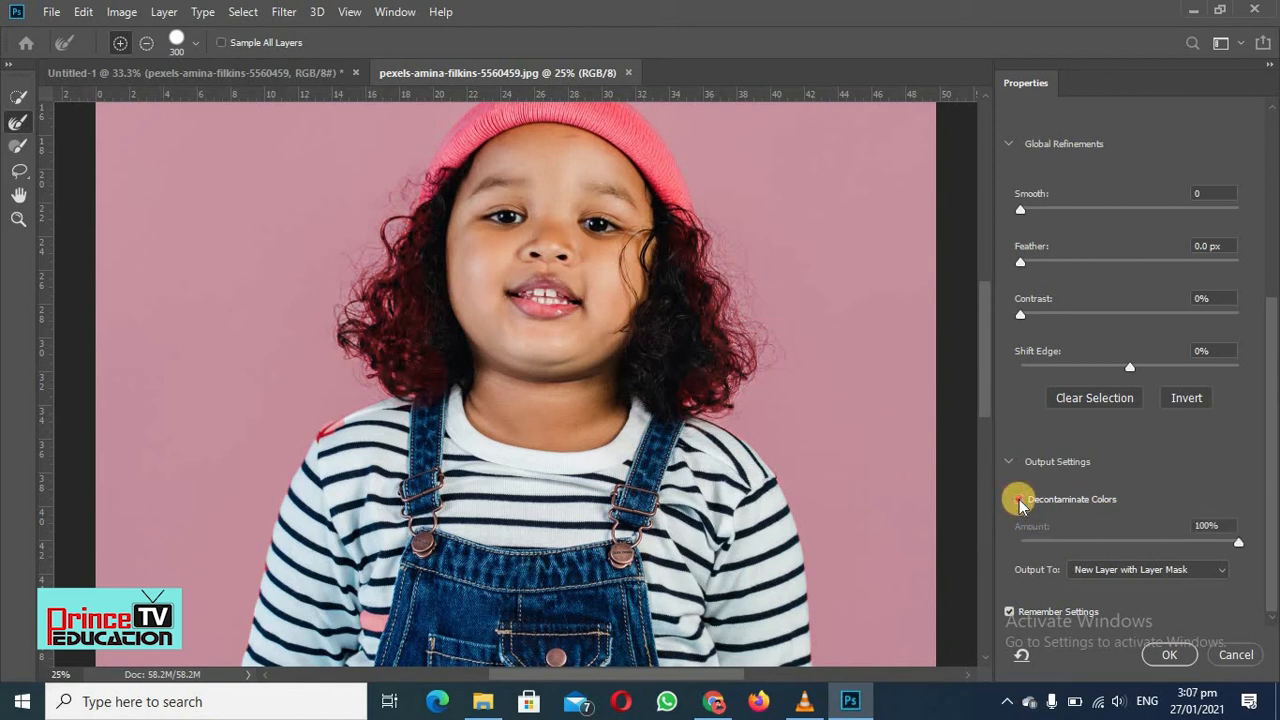
{"action": "left_click", "coordinate": [1018, 500]}
{"action": "left_click", "coordinate": [1018, 500]}
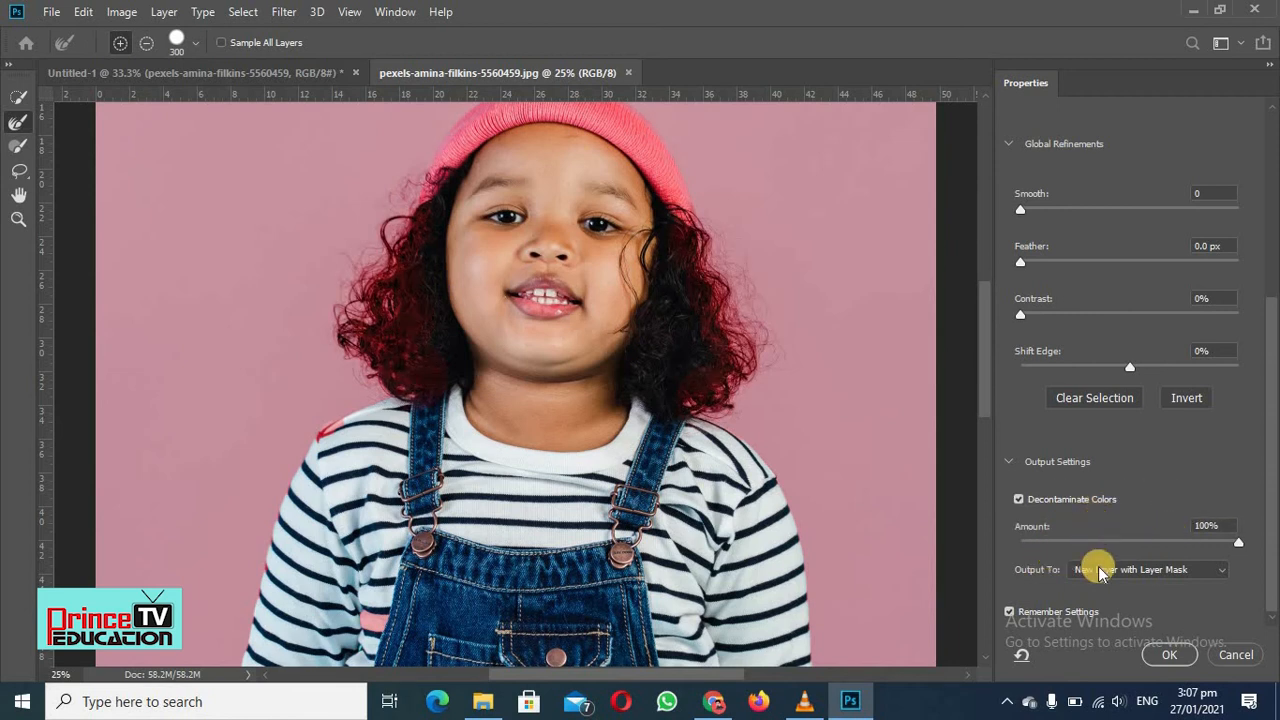
{"action": "left_click", "coordinate": [1224, 572]}
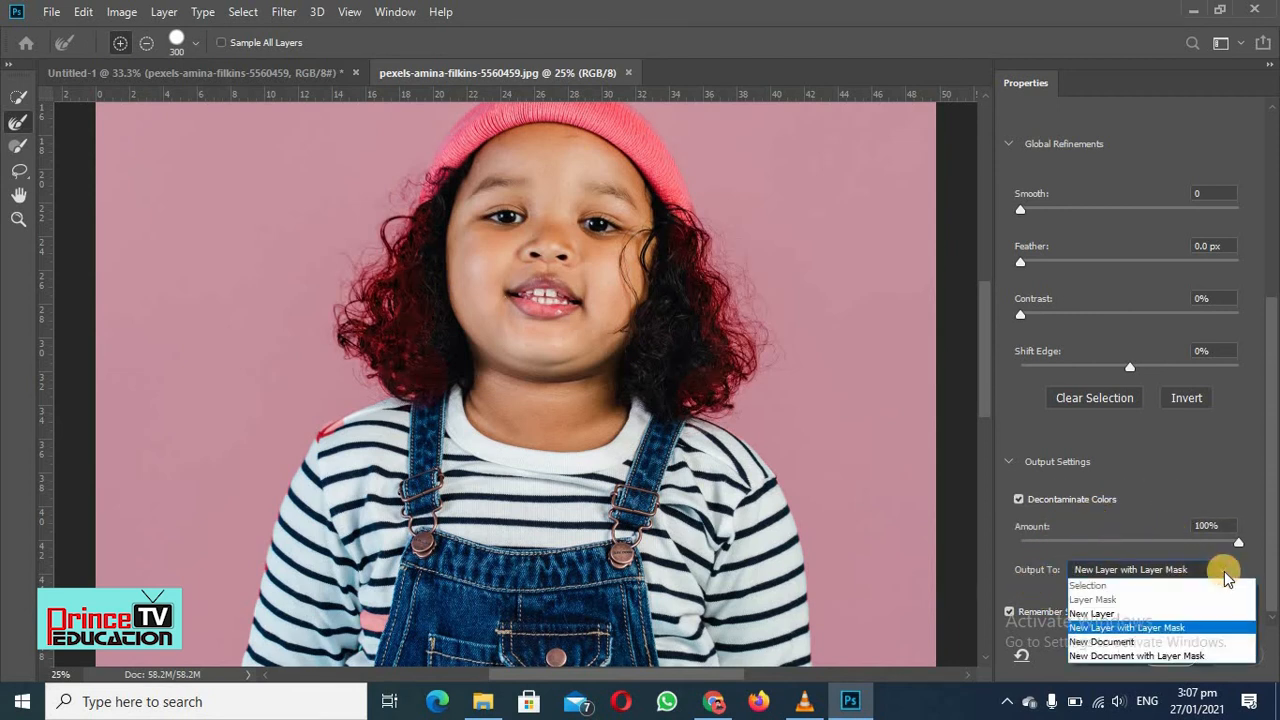
{"action": "left_click", "coordinate": [1113, 630]}
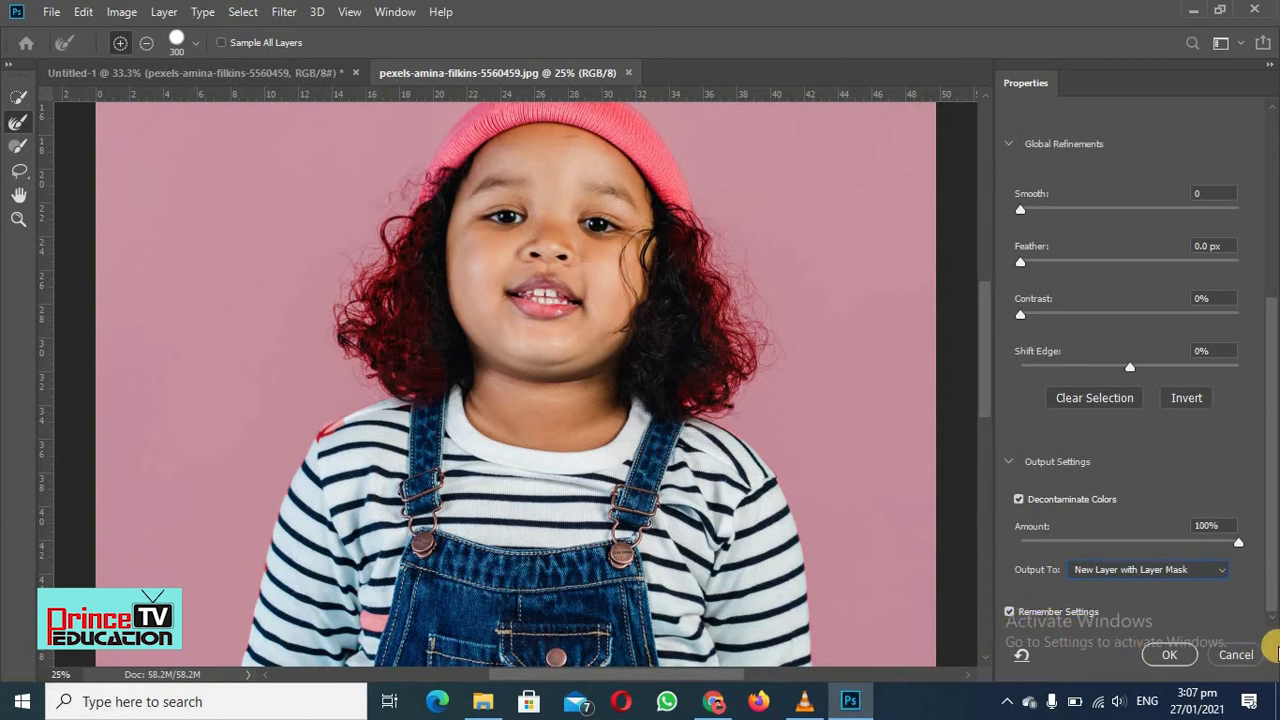
{"action": "left_click", "coordinate": [1165, 654]}
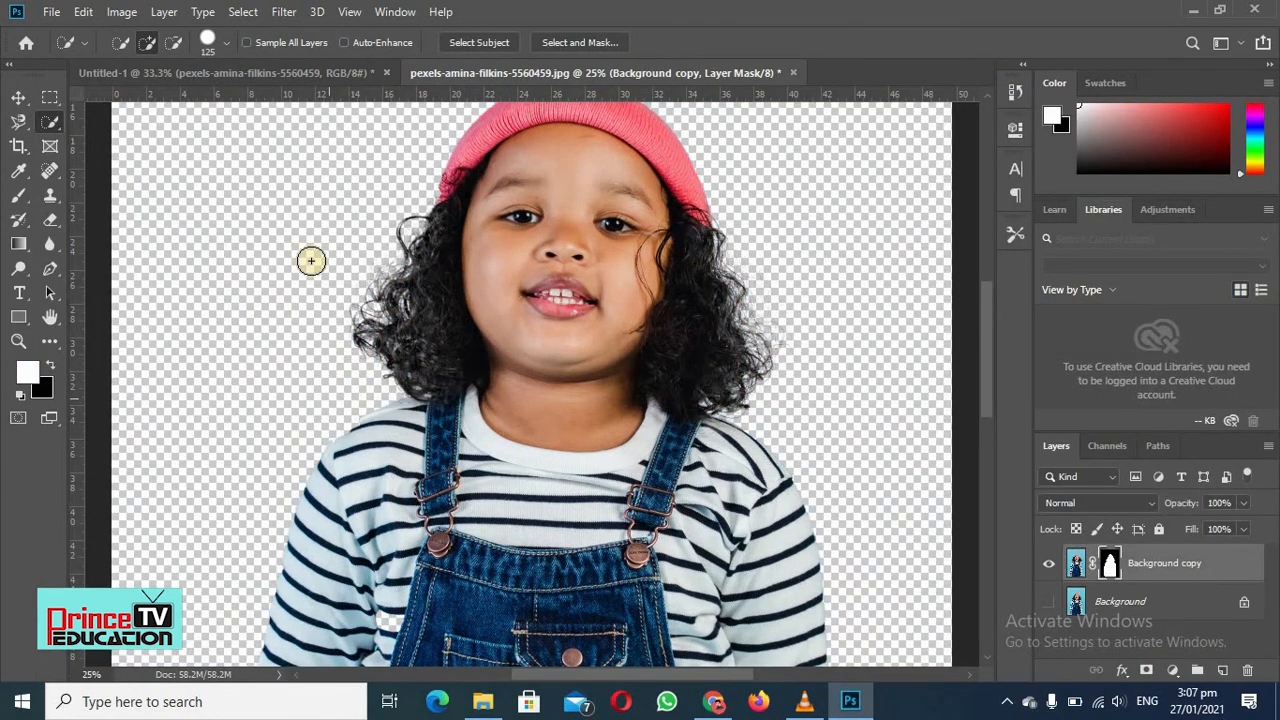
Inspect the cut-out against the transparent background, checking the hat, hair edges, sleeves and overalls for leftover blue.
{"action": "scroll", "coordinate": [677, 366], "scroll_direction": "up", "scroll_amount": 3}
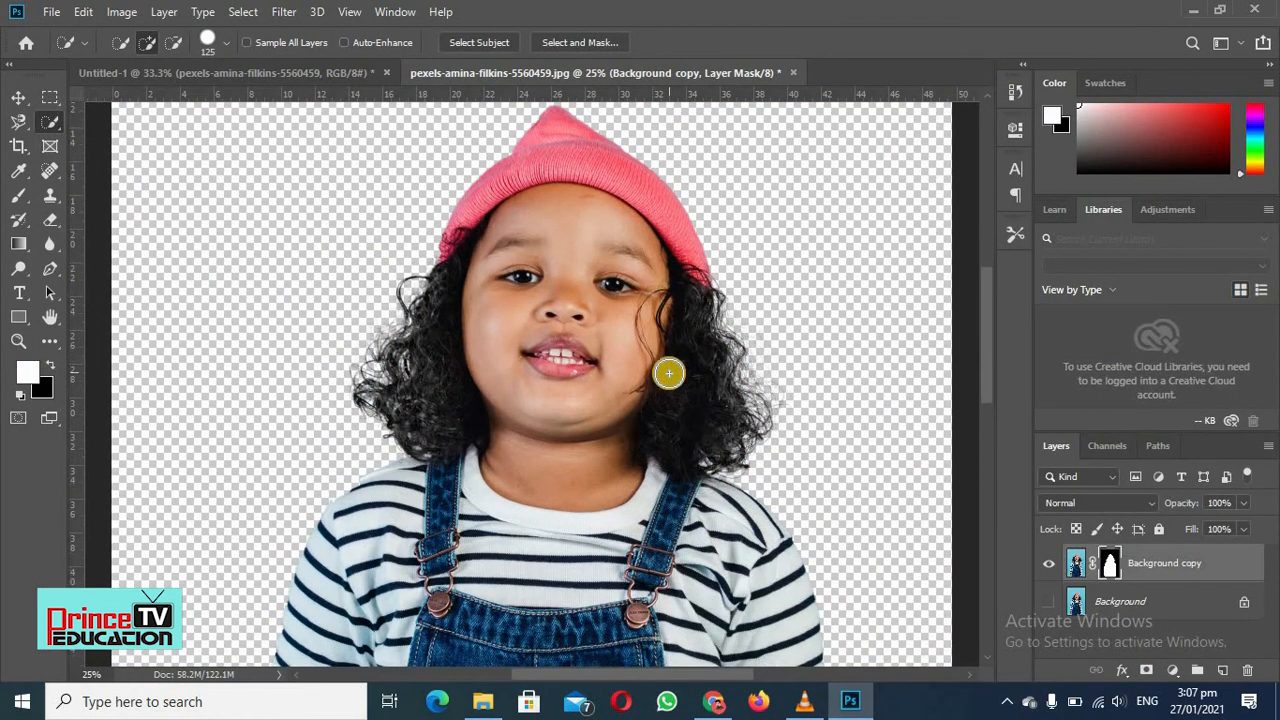
{"action": "scroll", "coordinate": [669, 373], "scroll_direction": "down", "scroll_amount": 15}
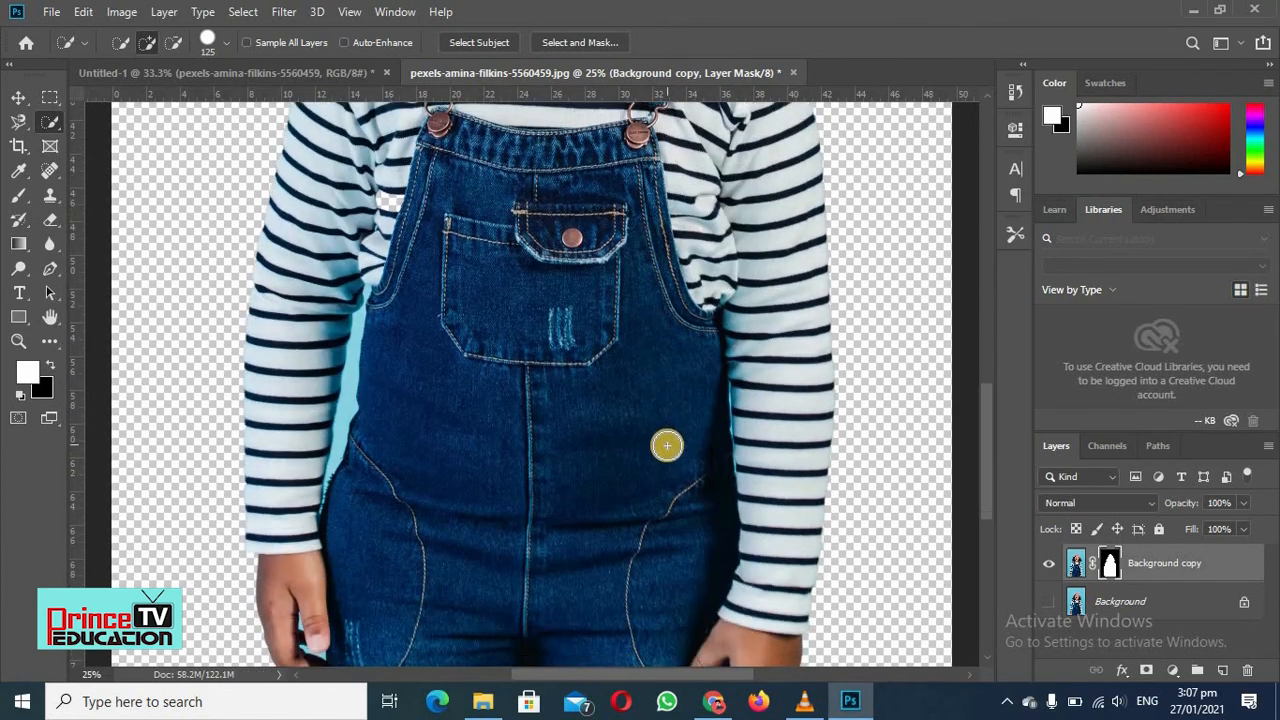
{"action": "scroll", "coordinate": [667, 445], "scroll_direction": "down", "scroll_amount": 8}
{"action": "scroll", "coordinate": [666, 443], "scroll_direction": "up", "scroll_amount": 10}
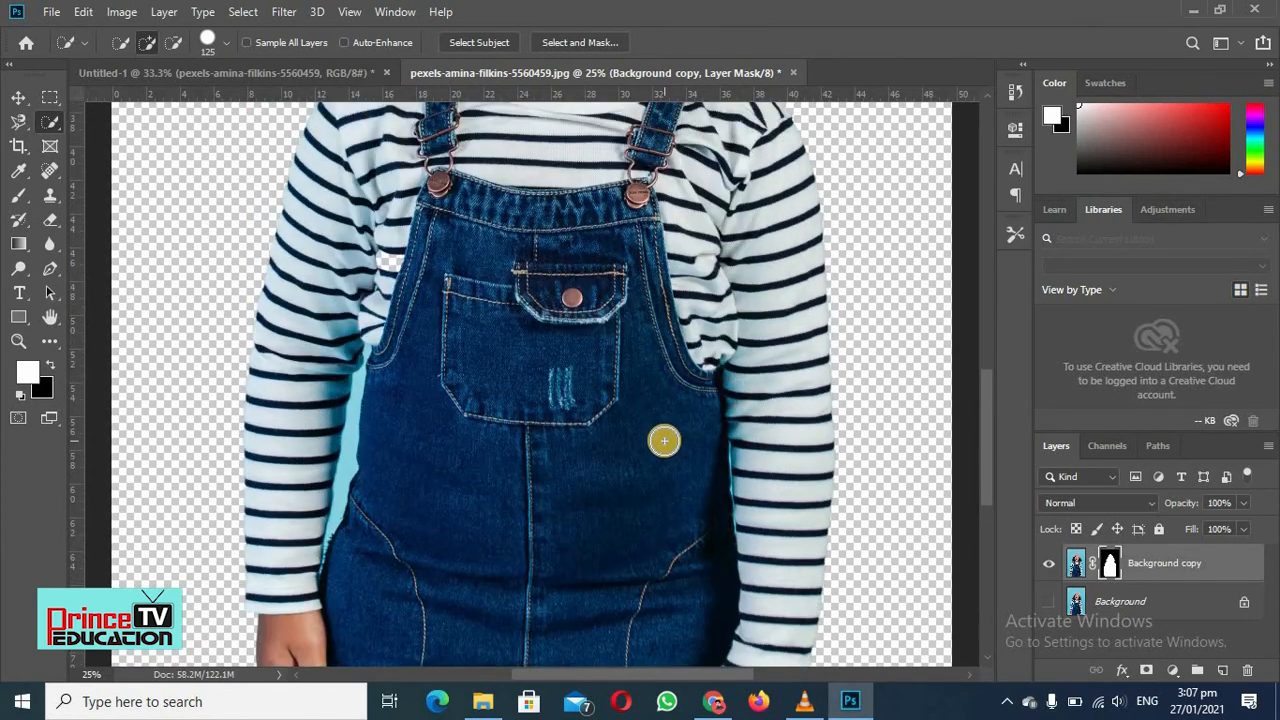
{"action": "scroll", "coordinate": [664, 441], "scroll_direction": "up", "scroll_amount": 14}
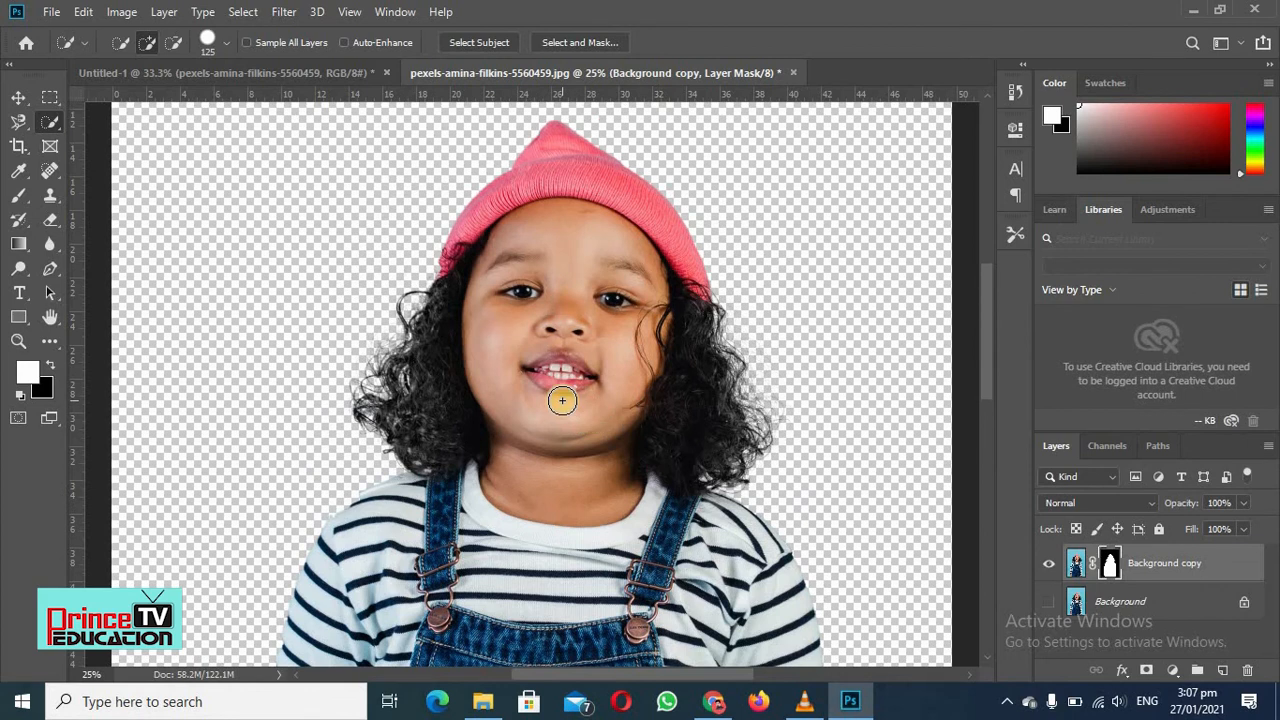
{"action": "scroll", "coordinate": [562, 400], "scroll_direction": "down", "scroll_amount": 3}
{"action": "scroll", "coordinate": [562, 400], "scroll_direction": "up", "scroll_amount": 9}
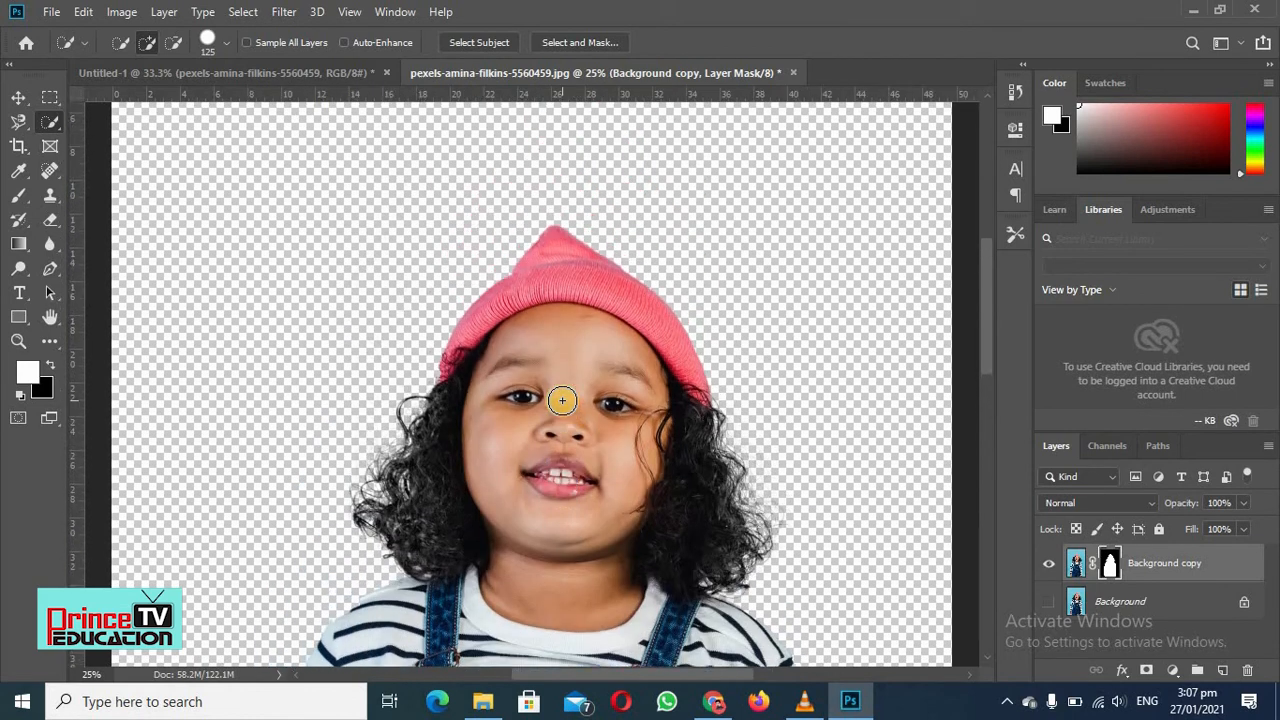
{"action": "scroll", "coordinate": [567, 404], "scroll_direction": "down", "scroll_amount": 7}
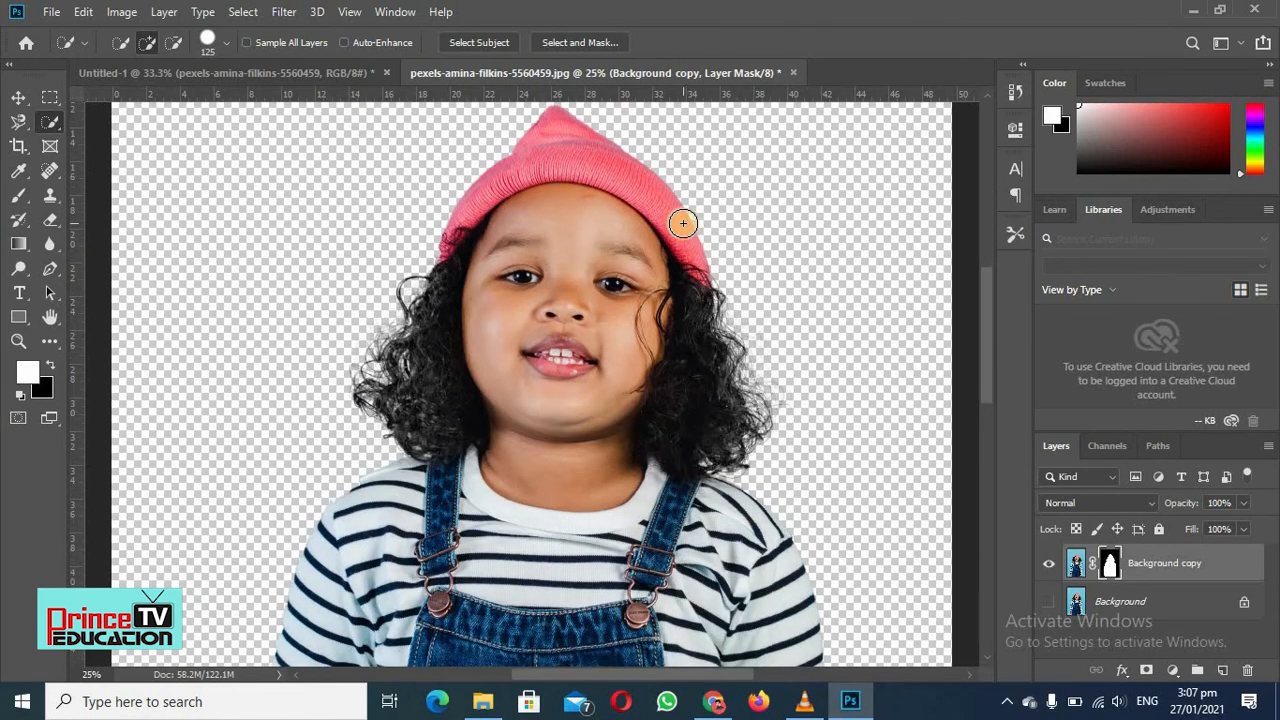
Examine the whole masked figure at reduced magnification, from the hat and curly hair down to the sleeves, overalls and hands.
{"action": "key", "text": "z"}
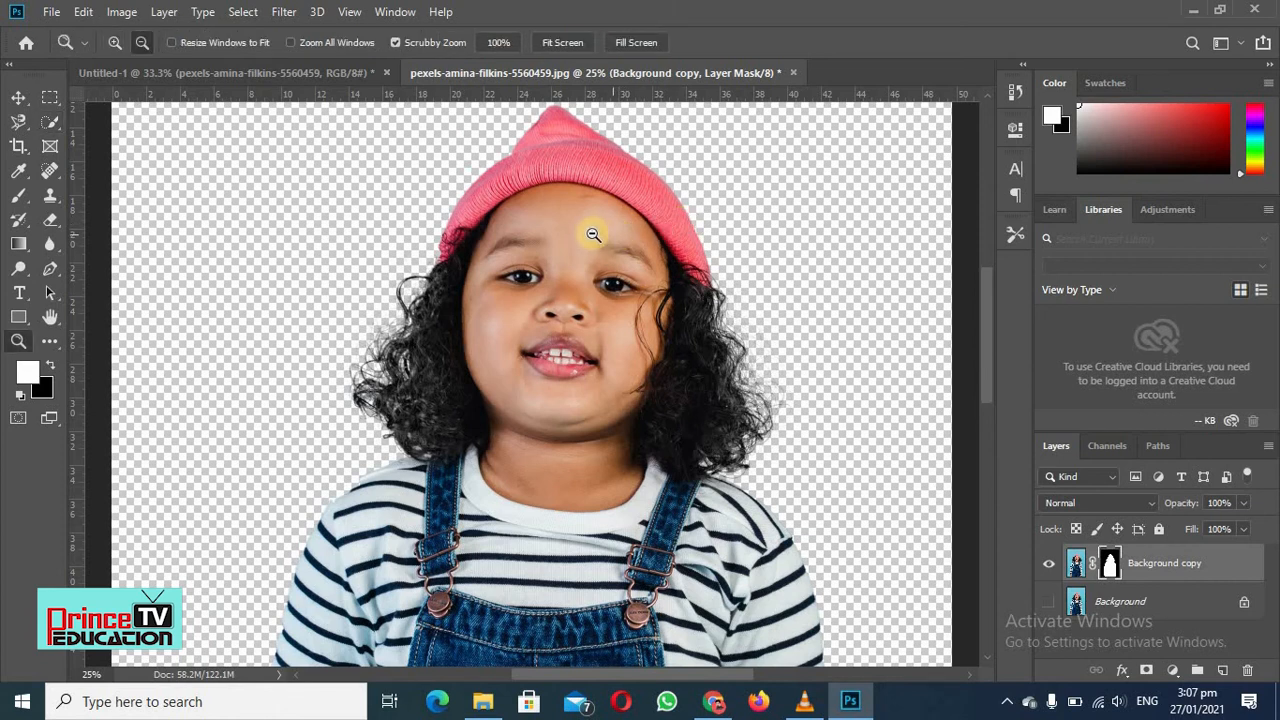
{"action": "left_click", "coordinate": [591, 253], "text": "alt"}
{"action": "left_click", "coordinate": [591, 253], "text": "alt"}
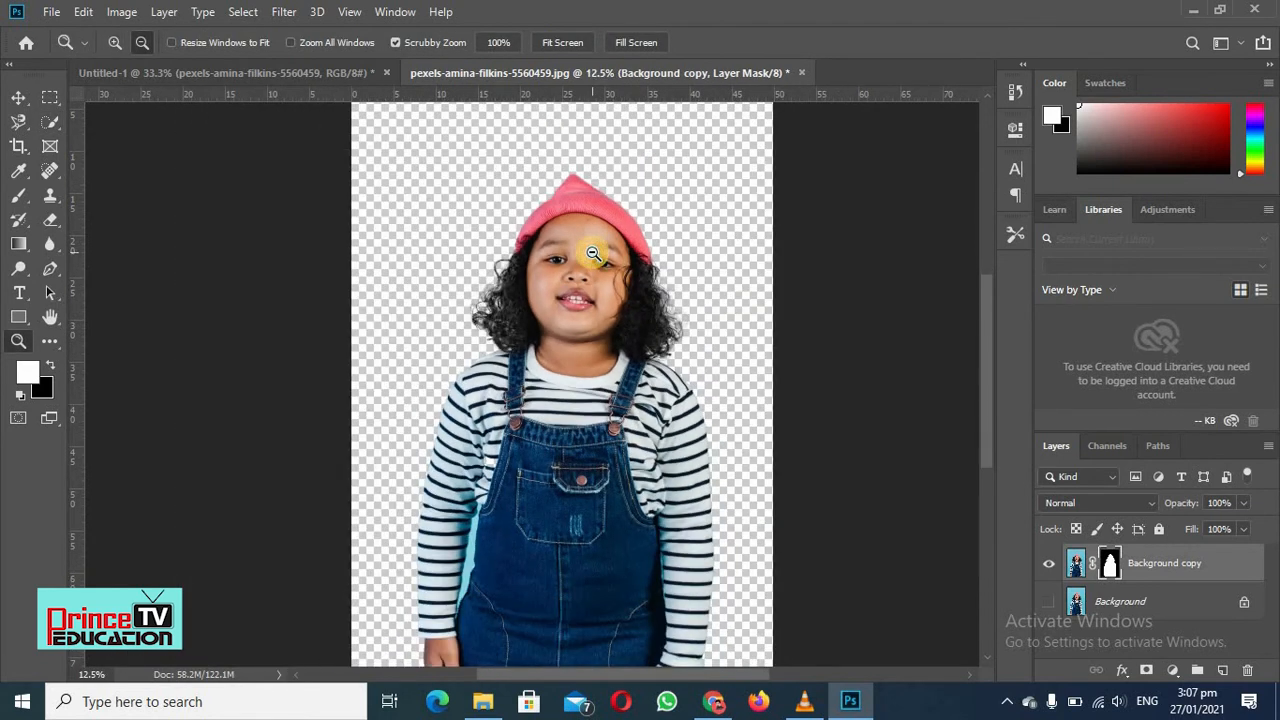
{"action": "left_click", "coordinate": [593, 253], "text": "alt"}
{"action": "key", "text": "w"}
{"action": "scroll", "coordinate": [592, 252], "scroll_direction": "down", "scroll_amount": 3}
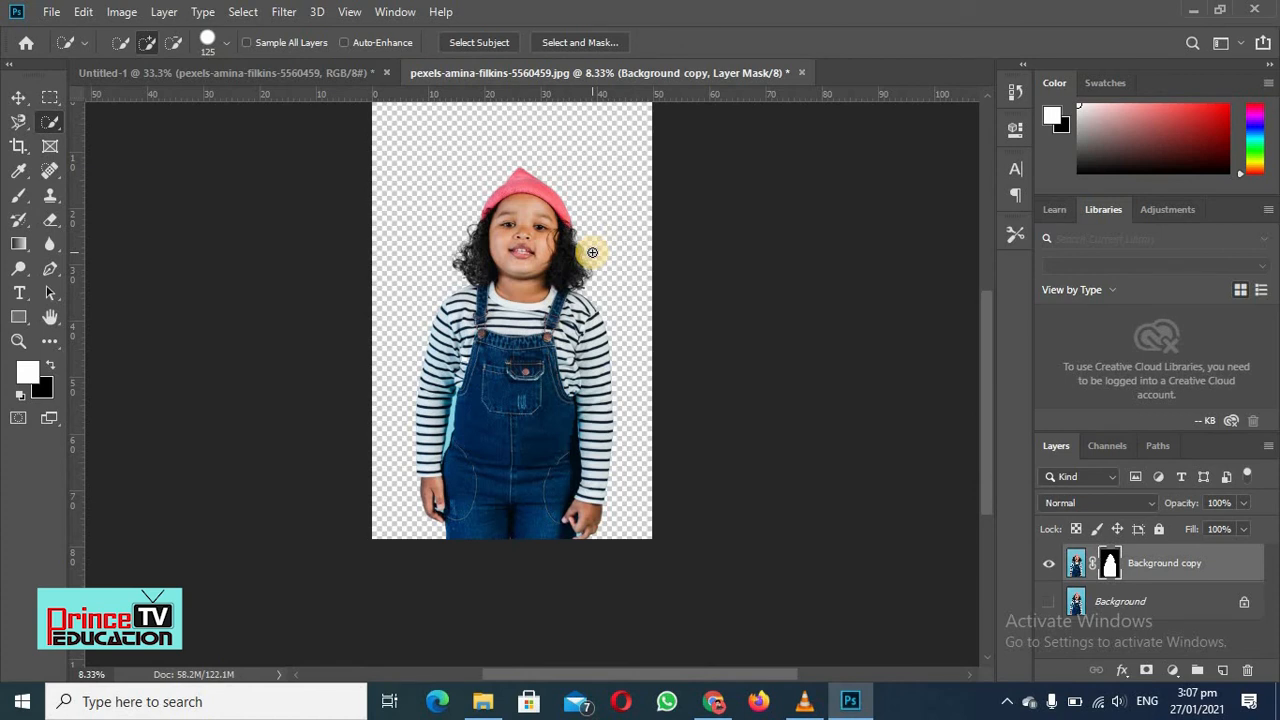
{"action": "left_click", "coordinate": [586, 296]}
{"action": "key", "text": "ctrl+d"}
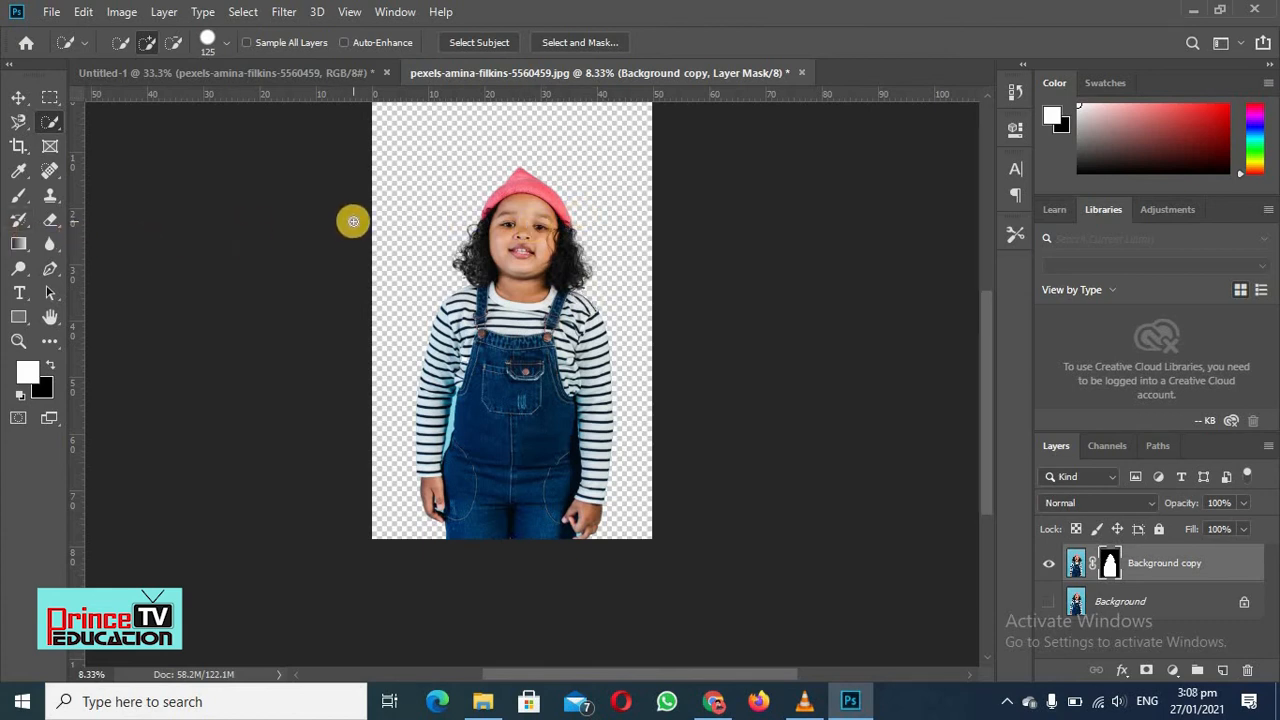
{"action": "key", "text": "z"}
{"action": "left_click", "coordinate": [422, 243]}
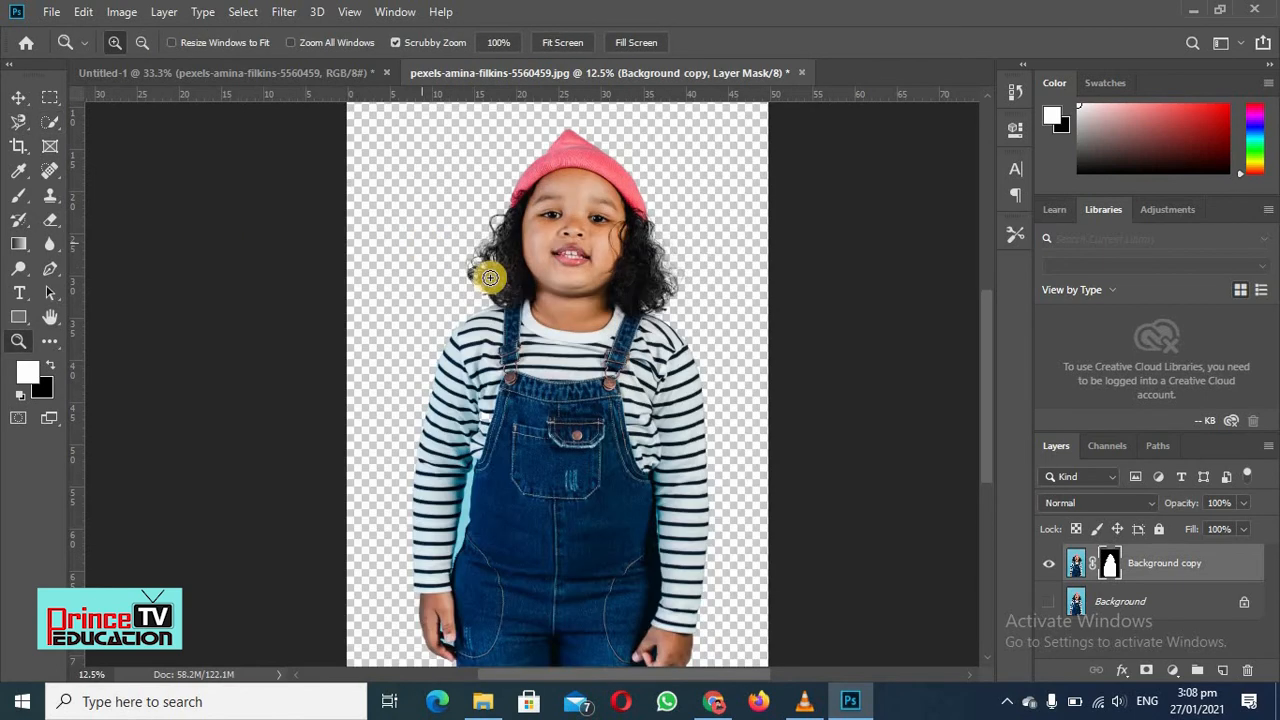
{"action": "key", "text": "w"}
{"action": "scroll", "coordinate": [517, 290], "scroll_direction": "down", "scroll_amount": 2}
{"action": "scroll", "coordinate": [517, 296], "scroll_direction": "down", "scroll_amount": 1}
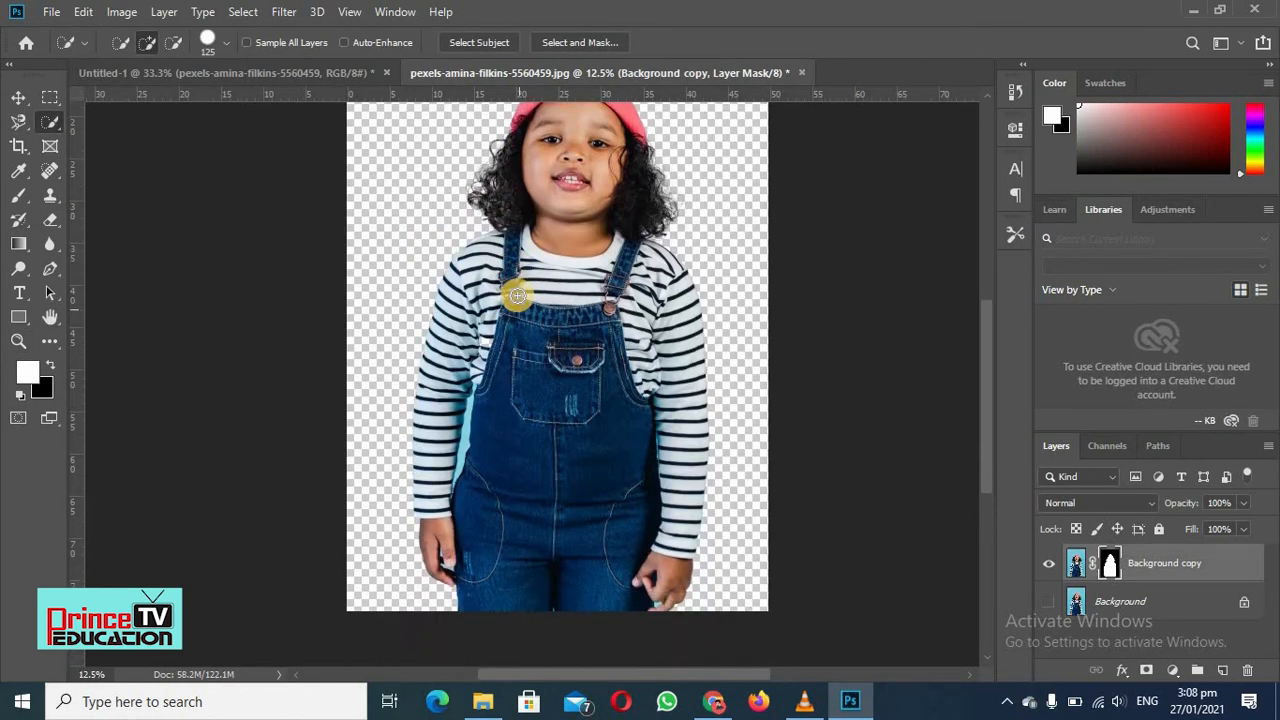
{"action": "scroll", "coordinate": [518, 297], "scroll_direction": "up", "scroll_amount": 3}
{"action": "scroll", "coordinate": [518, 297], "scroll_direction": "down", "scroll_amount": 1}
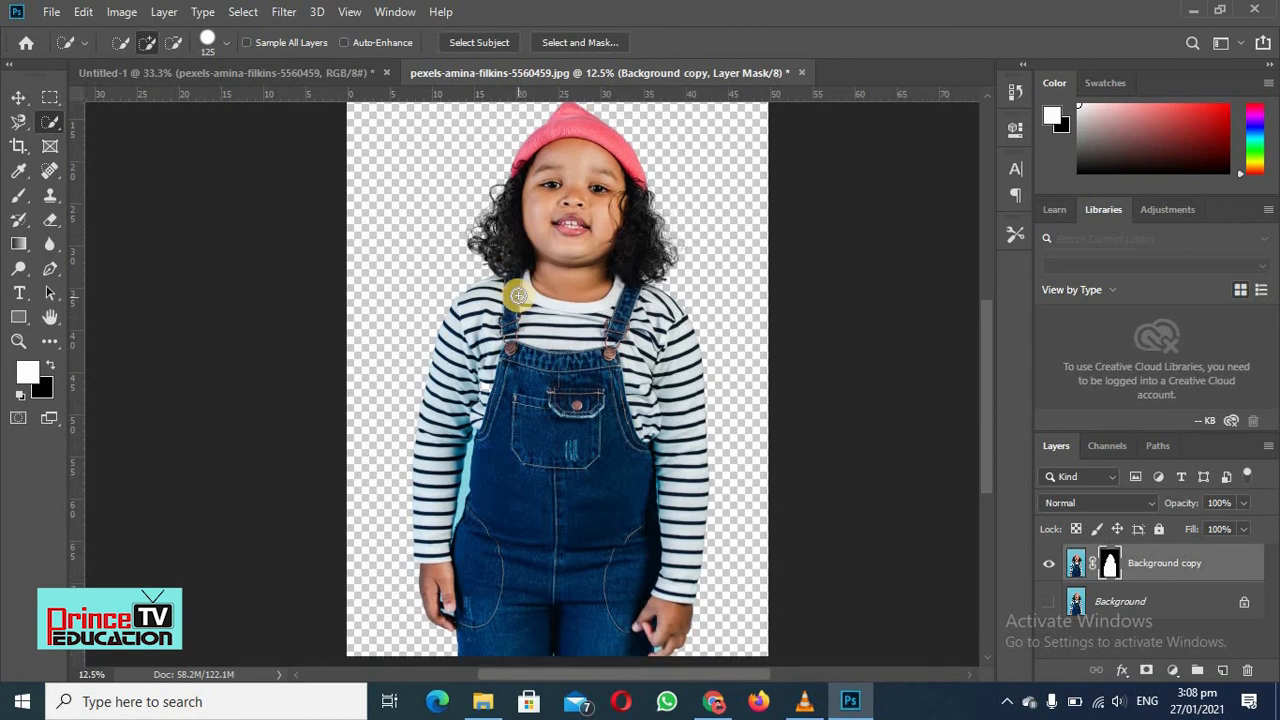
{"action": "left_click", "coordinate": [514, 294], "text": "ctrl+alt"}
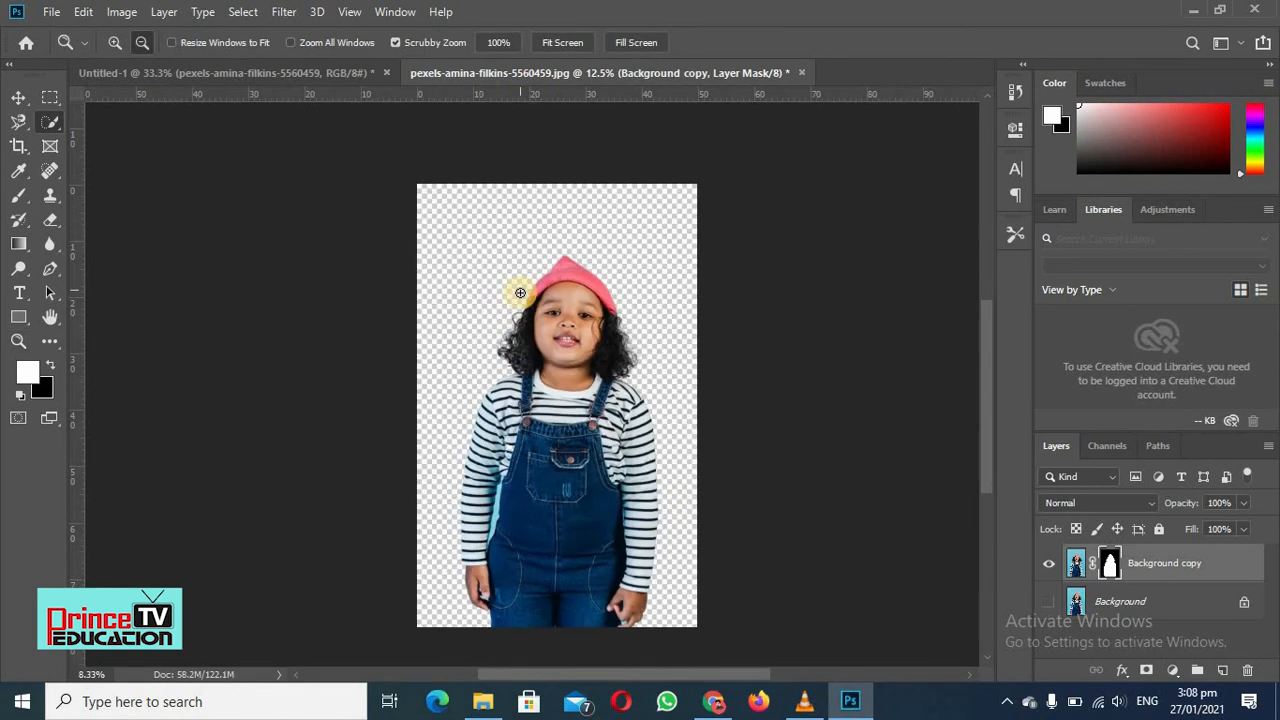
{"action": "scroll", "coordinate": [520, 292], "scroll_direction": "up", "scroll_amount": 1}
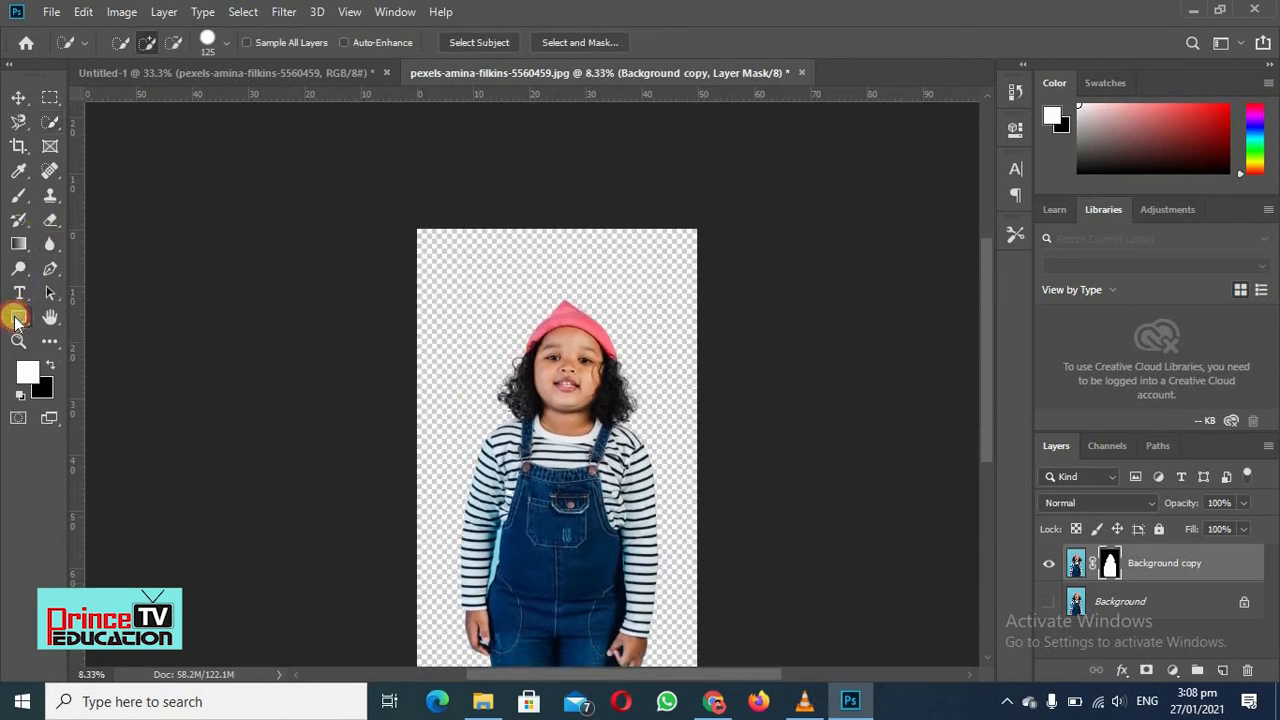
Choose the Rectangle tool in Shape mode and set its fill colour to magenta e118da.
{"action": "left_click", "coordinate": [18, 316]}
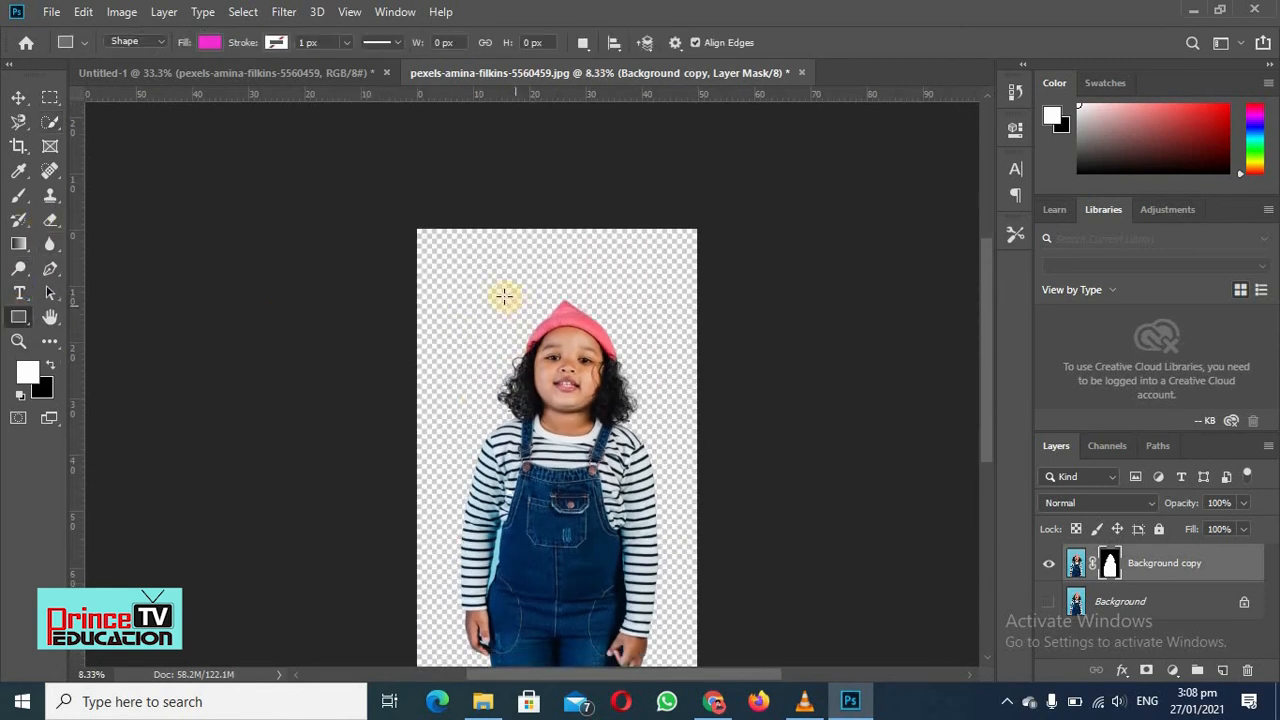
{"action": "left_click", "coordinate": [27, 371]}
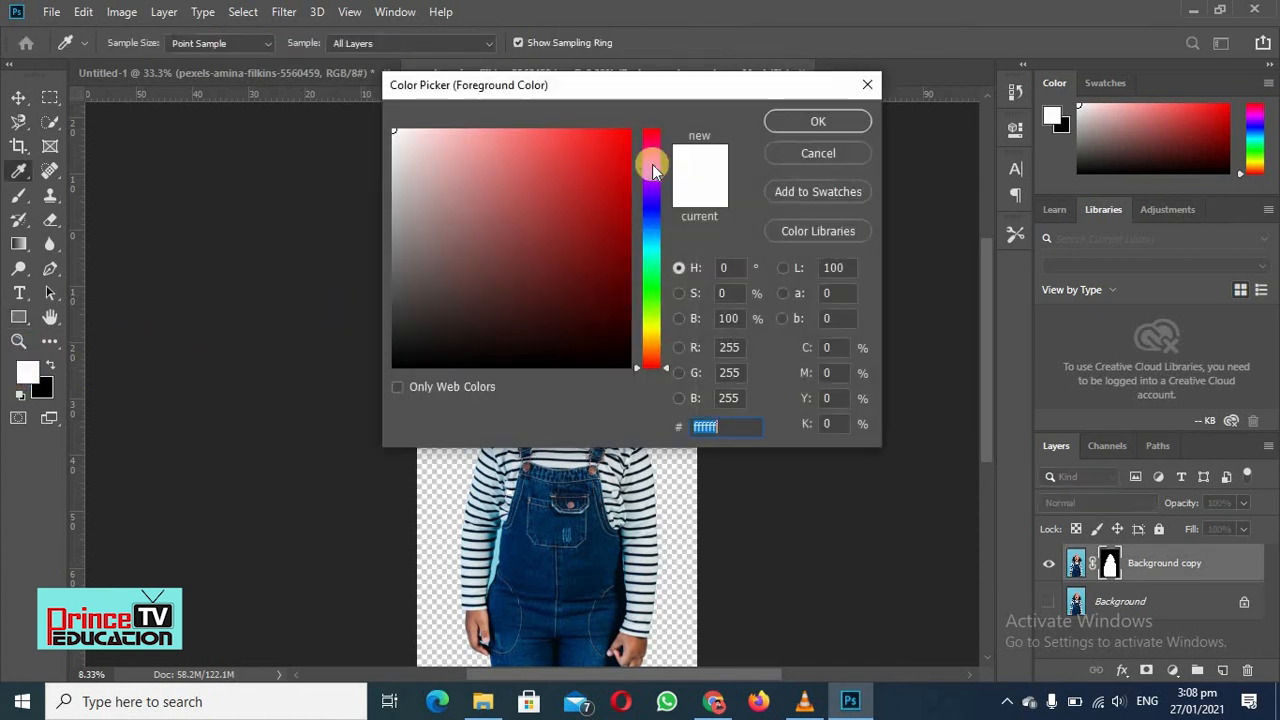
{"action": "left_click", "coordinate": [651, 167]}
{"action": "left_click", "coordinate": [607, 157]}
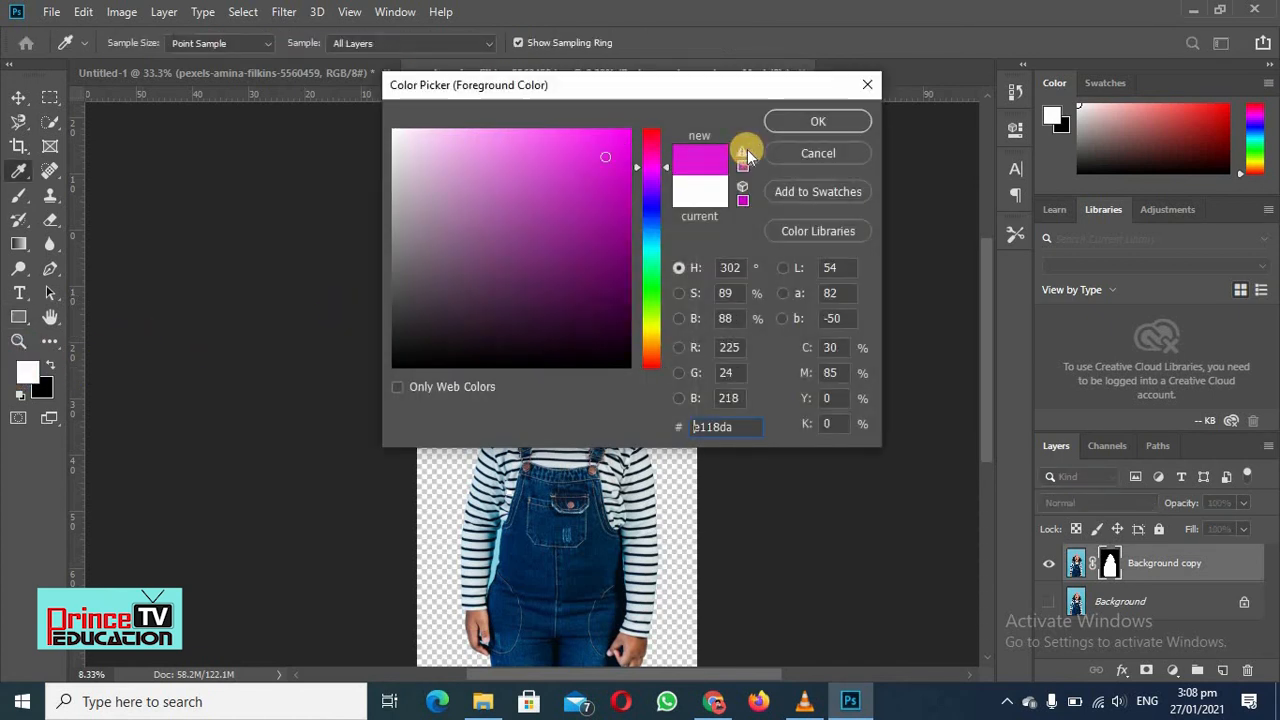
{"action": "left_click", "coordinate": [810, 121]}
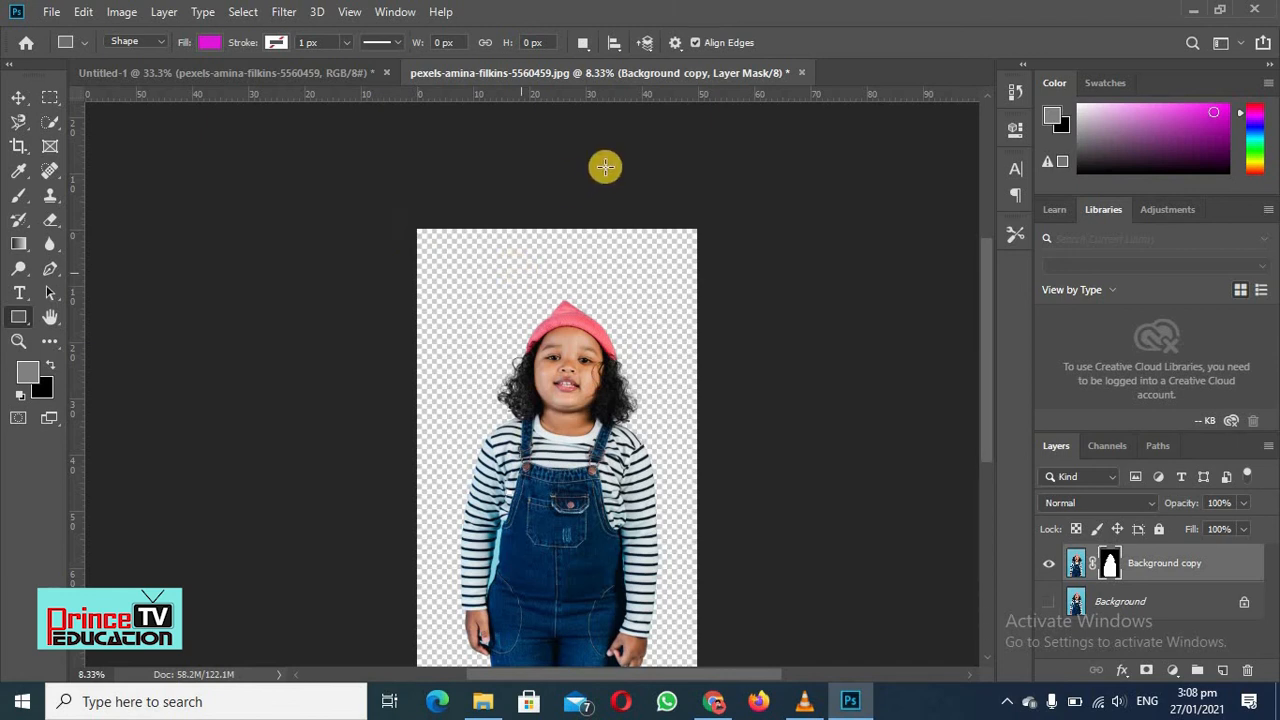
Draw a magenta rectangle about 3645 × 5752 px covering the entire canvas.
{"action": "left_click_drag", "start_coordinate": [985, 292], "coordinate": [990, 330]}
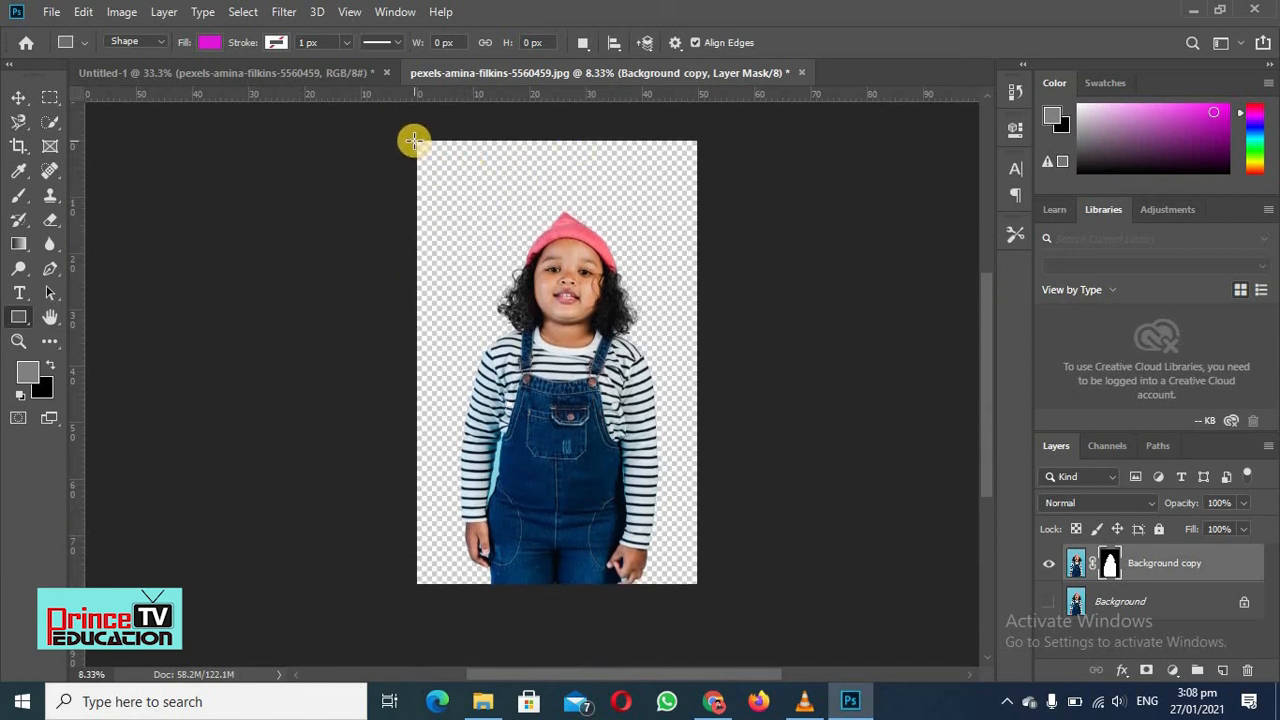
{"action": "left_click_drag", "start_coordinate": [413, 140], "coordinate": [694, 588]}
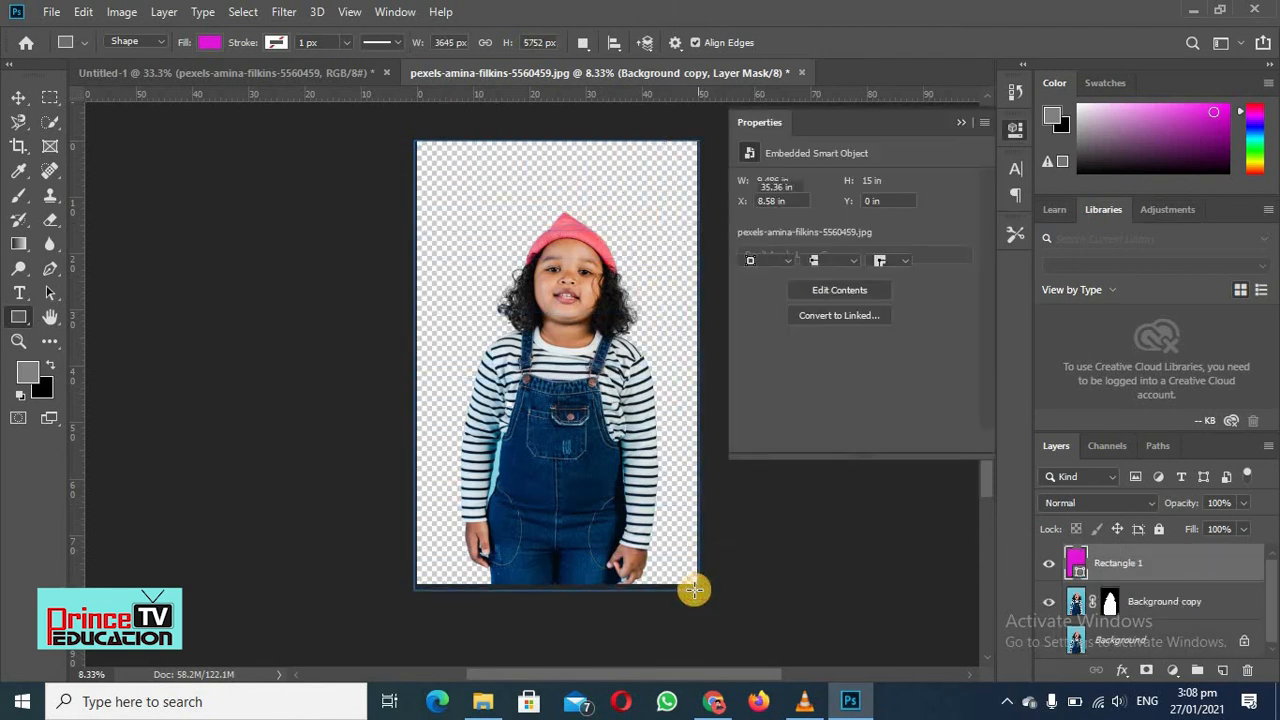
{"action": "left_click", "coordinate": [961, 123]}
Move the magenta rectangle layer below the masked Background copy layer and switch to the Move tool.
{"action": "left_click_drag", "start_coordinate": [1085, 555], "coordinate": [1132, 648]}
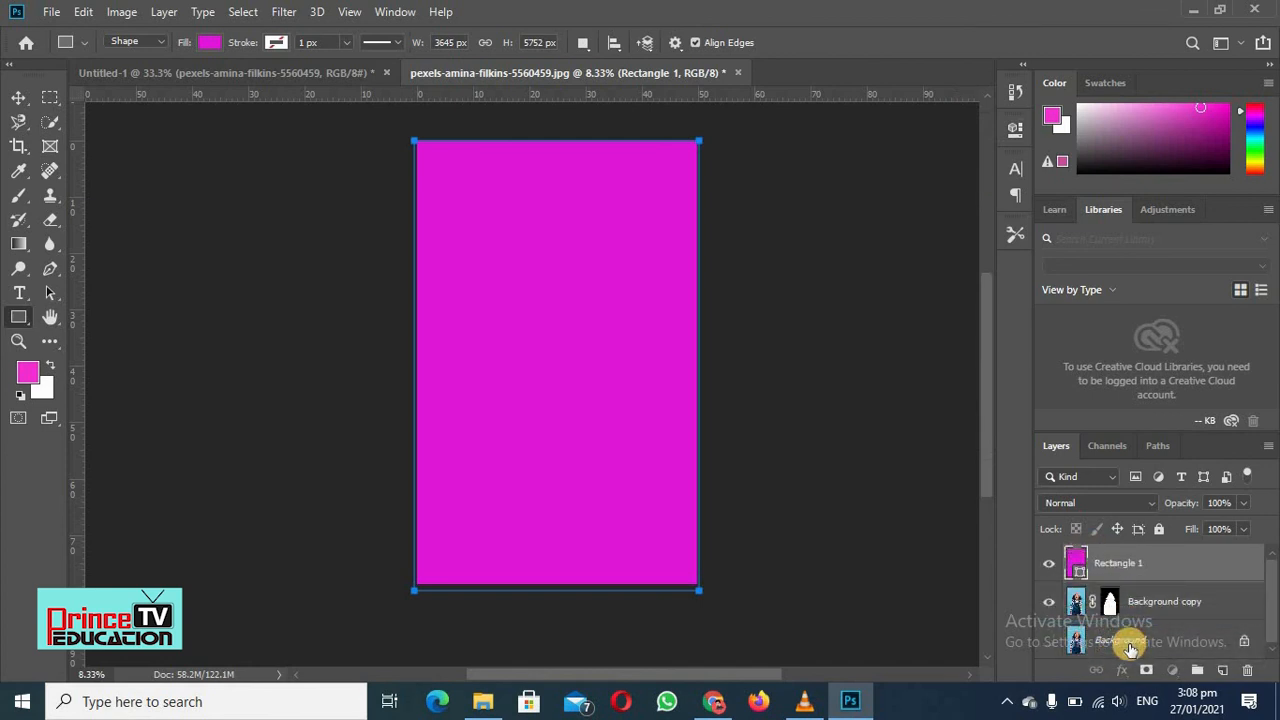
{"action": "left_click_drag", "start_coordinate": [1103, 566], "coordinate": [1136, 624]}
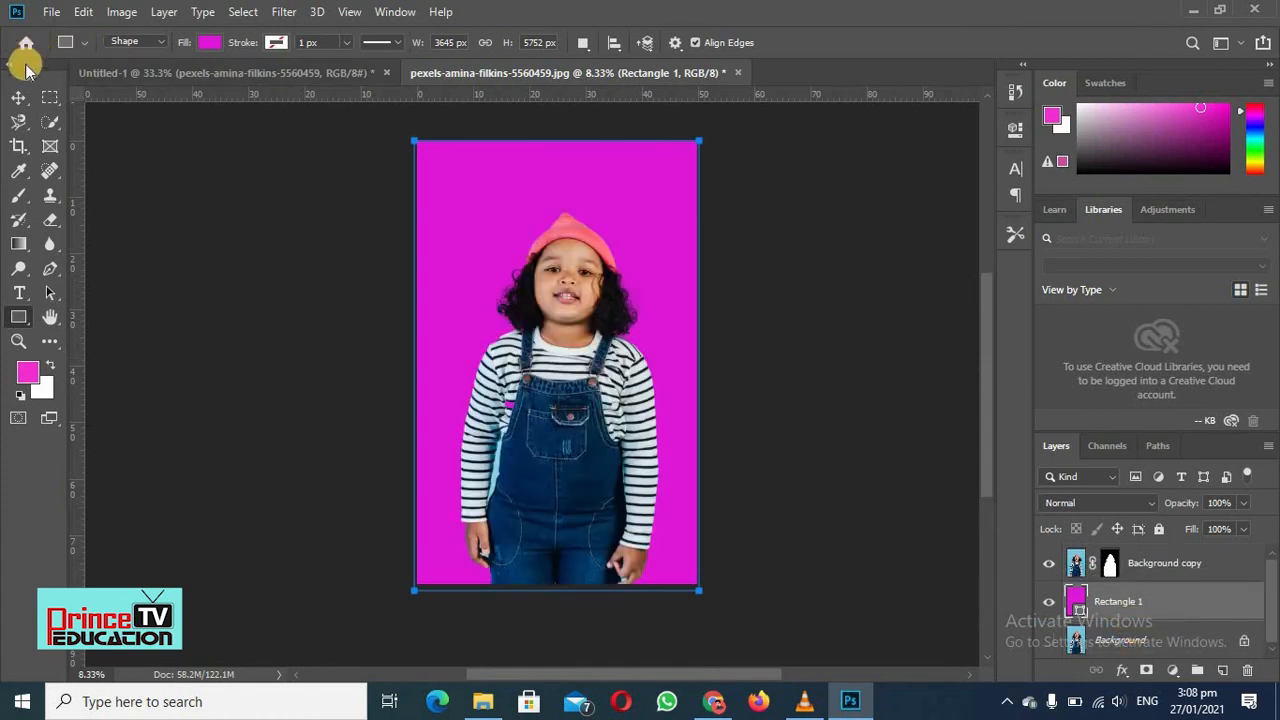
{"action": "left_click", "coordinate": [20, 96]}
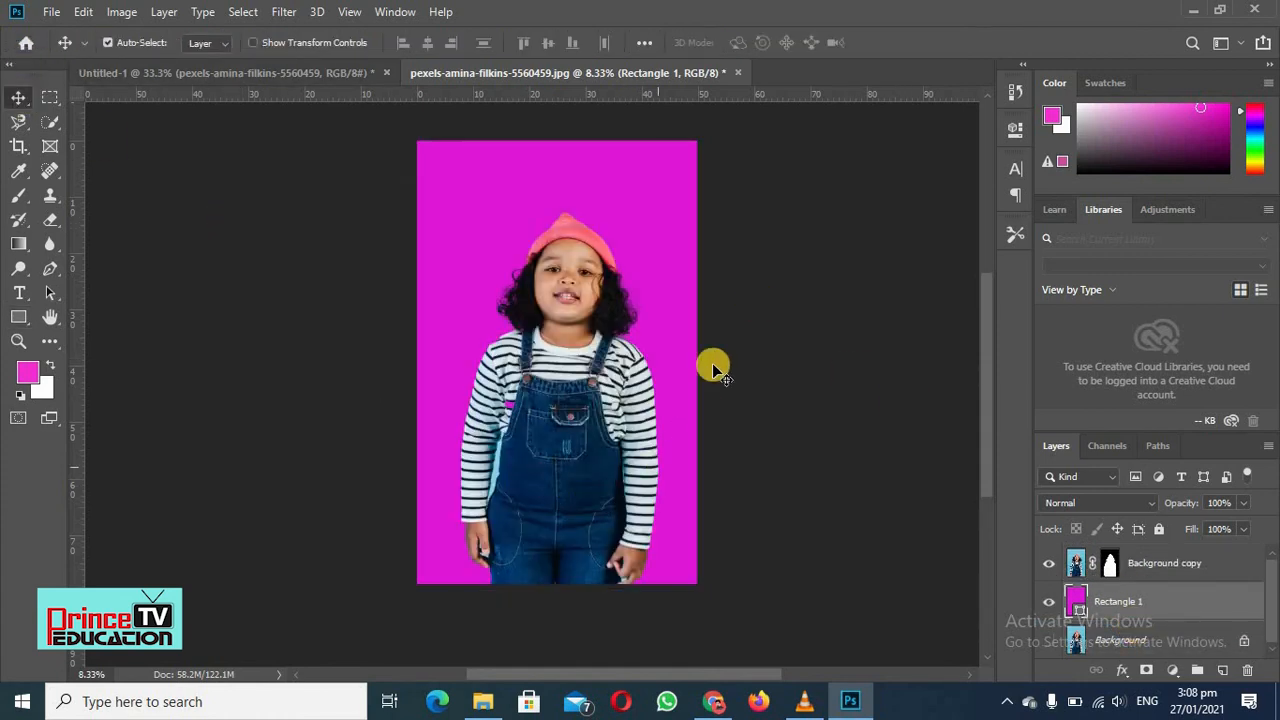